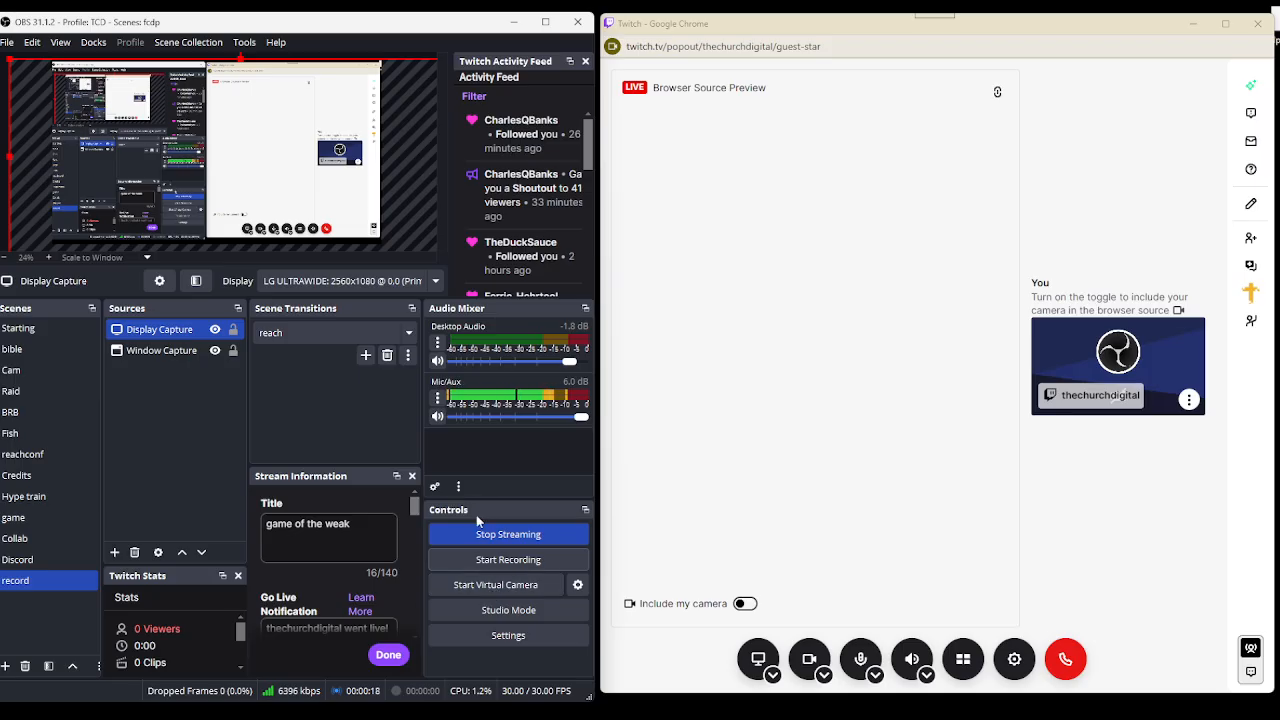
Configure the virtual camera to output the Cam scene, and start it
left_click(578, 586)
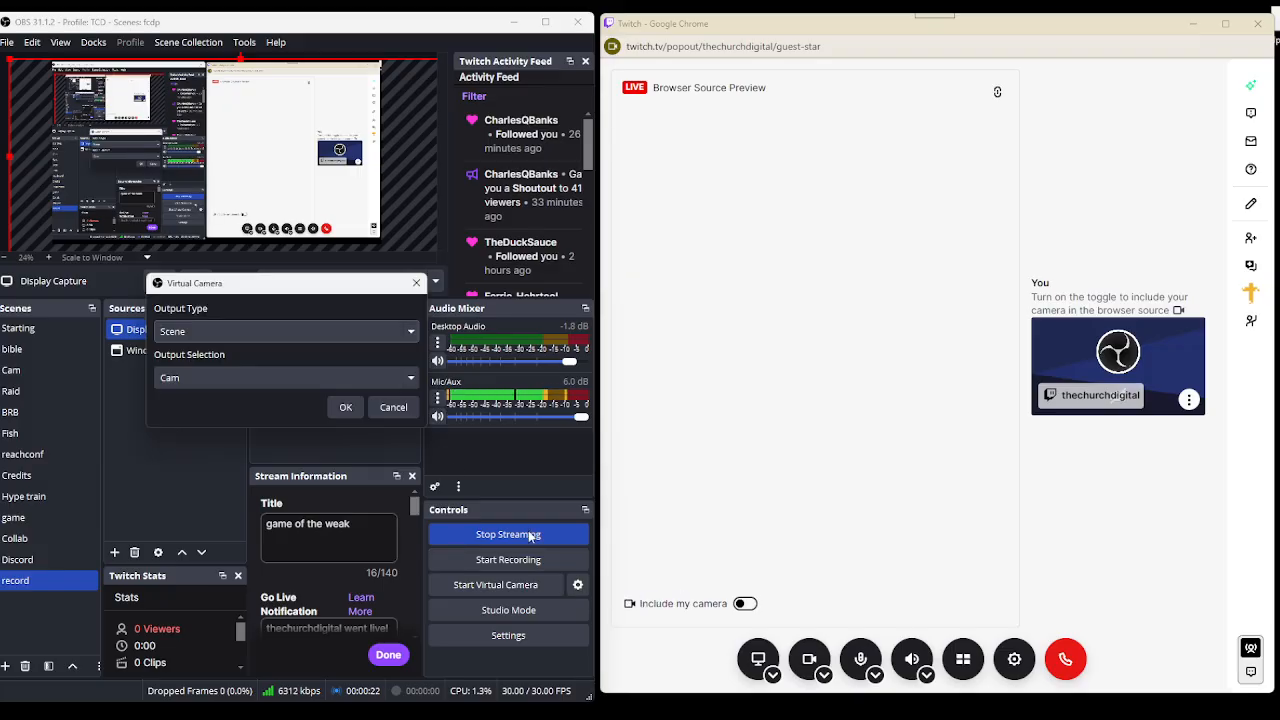
left_click(229, 377)
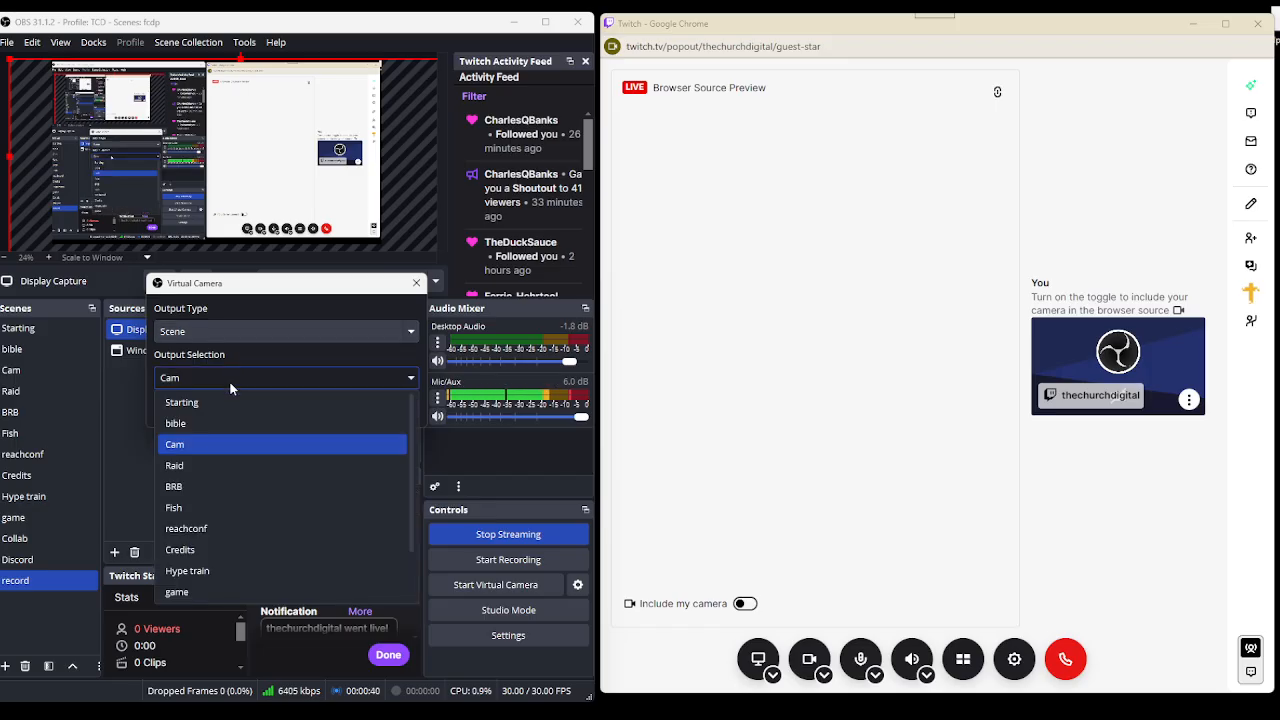
left_click(211, 449)
left_click(395, 333)
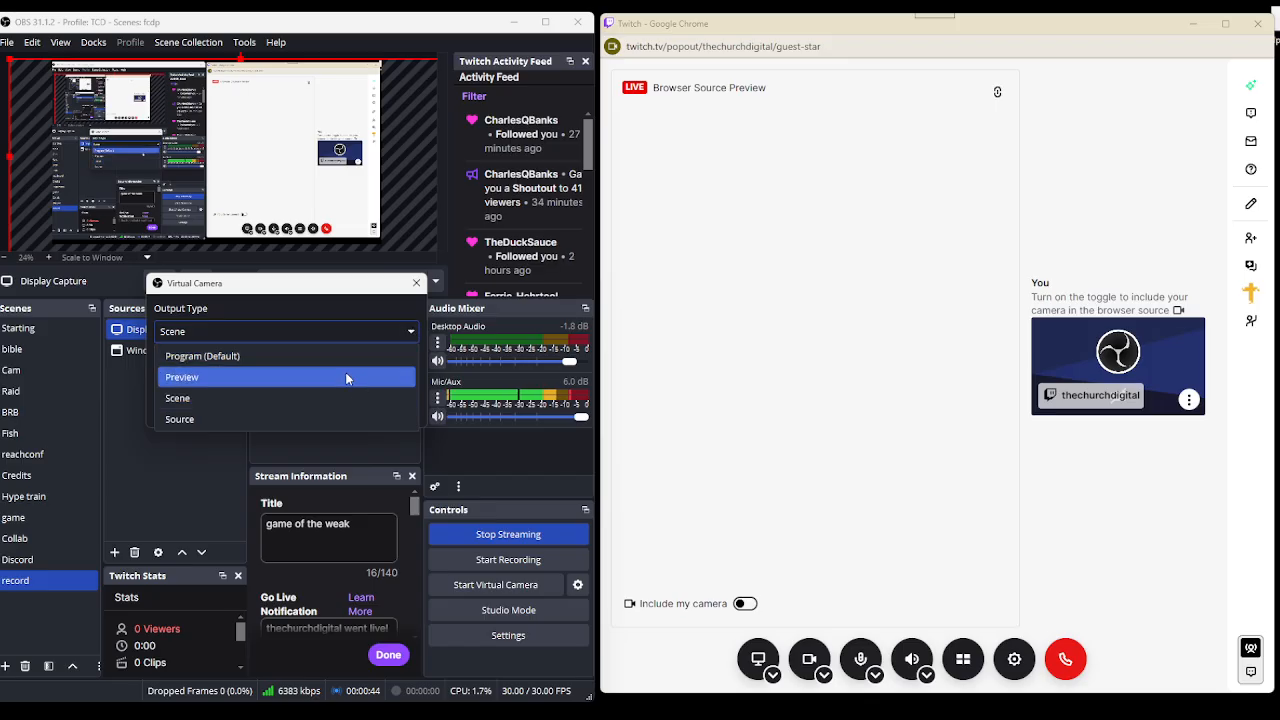
left_click(280, 331)
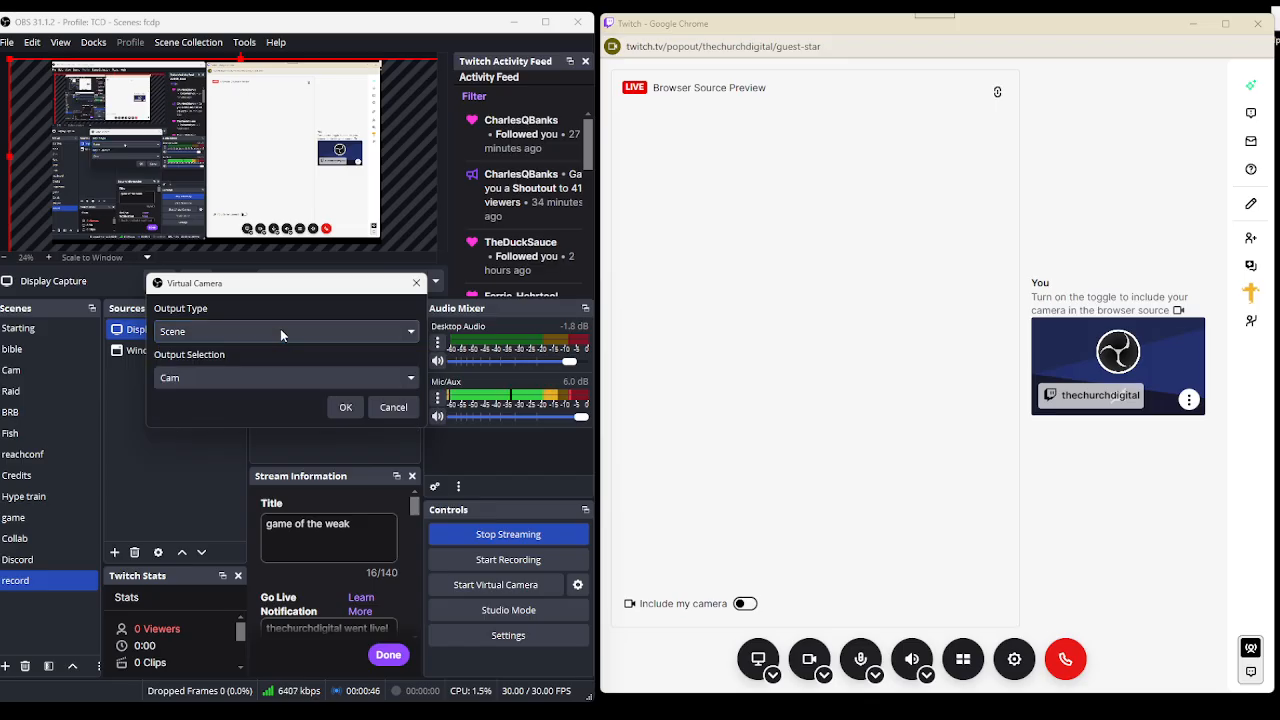
left_click(345, 408)
left_click(20, 370)
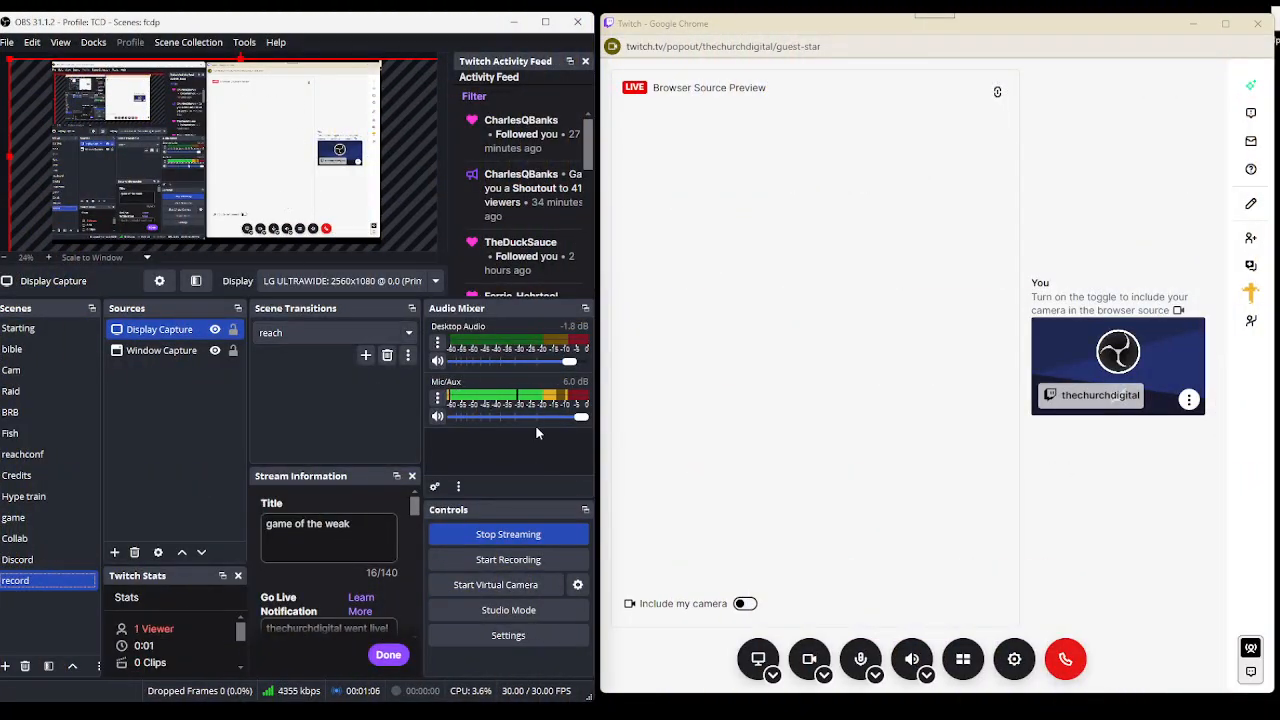
left_click(520, 588)
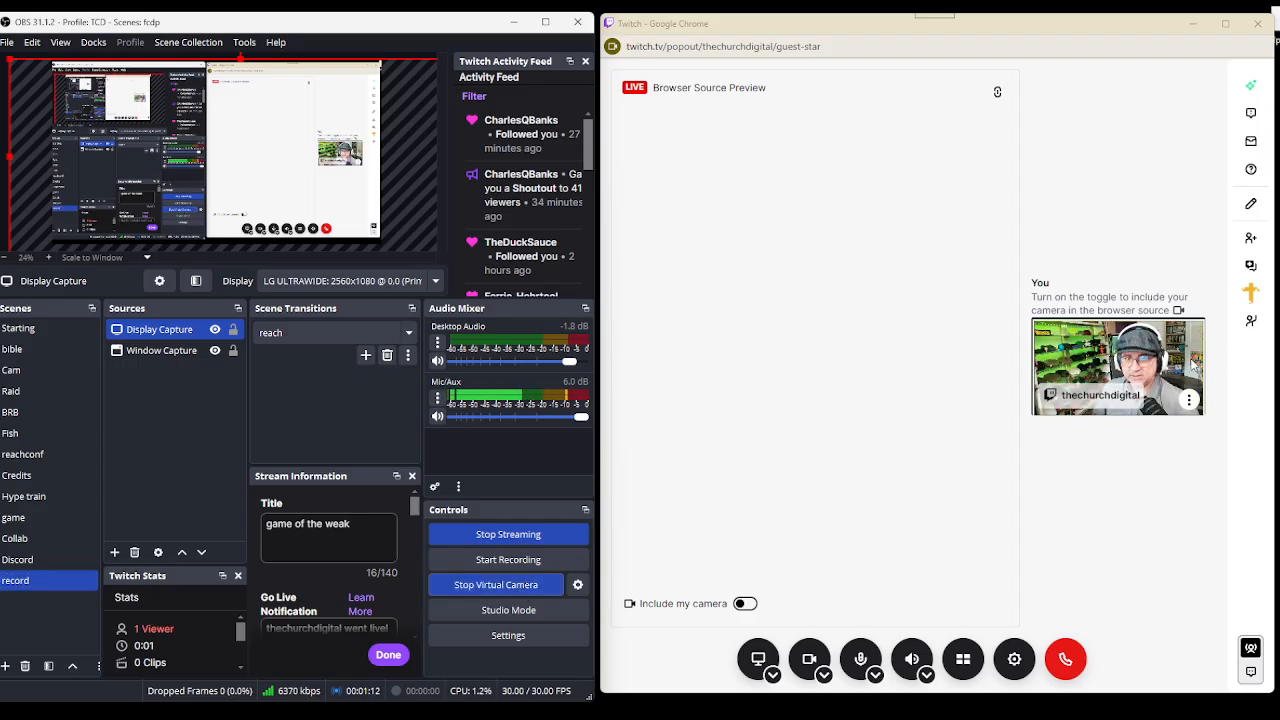
Try including the host camera in the browser source preview, and exclude it again
left_click(746, 604)
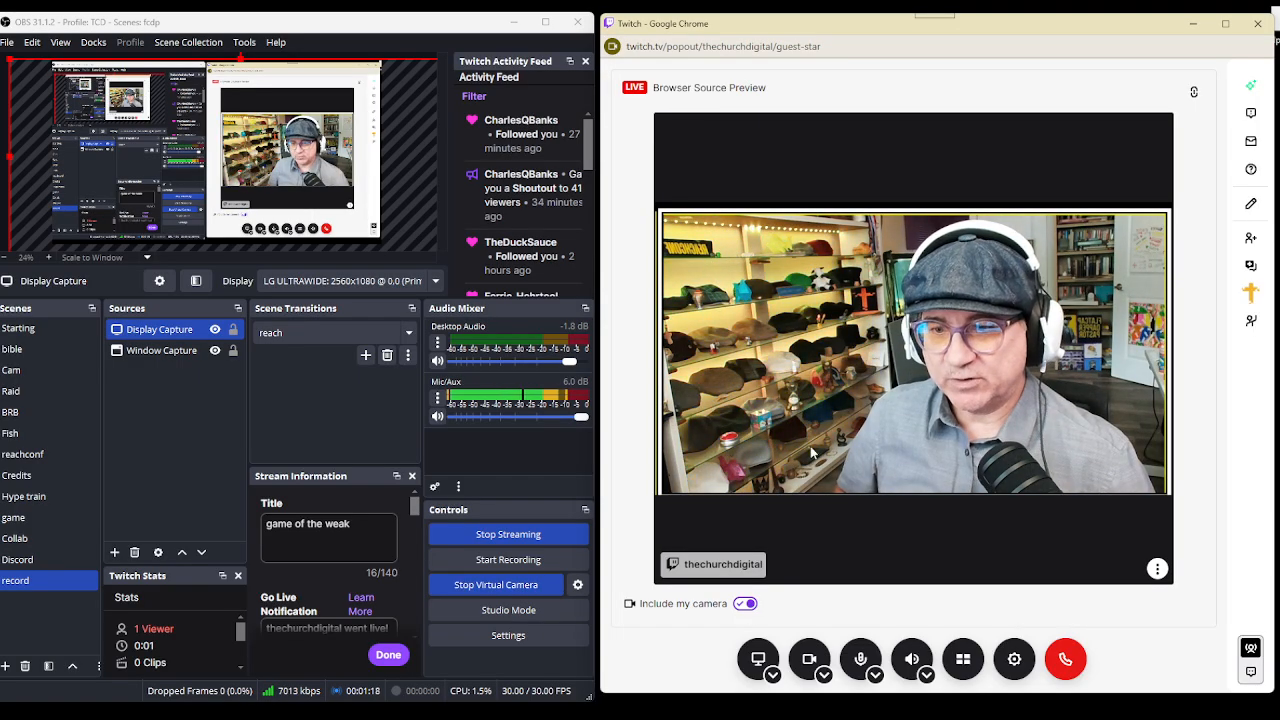
left_click(743, 605)
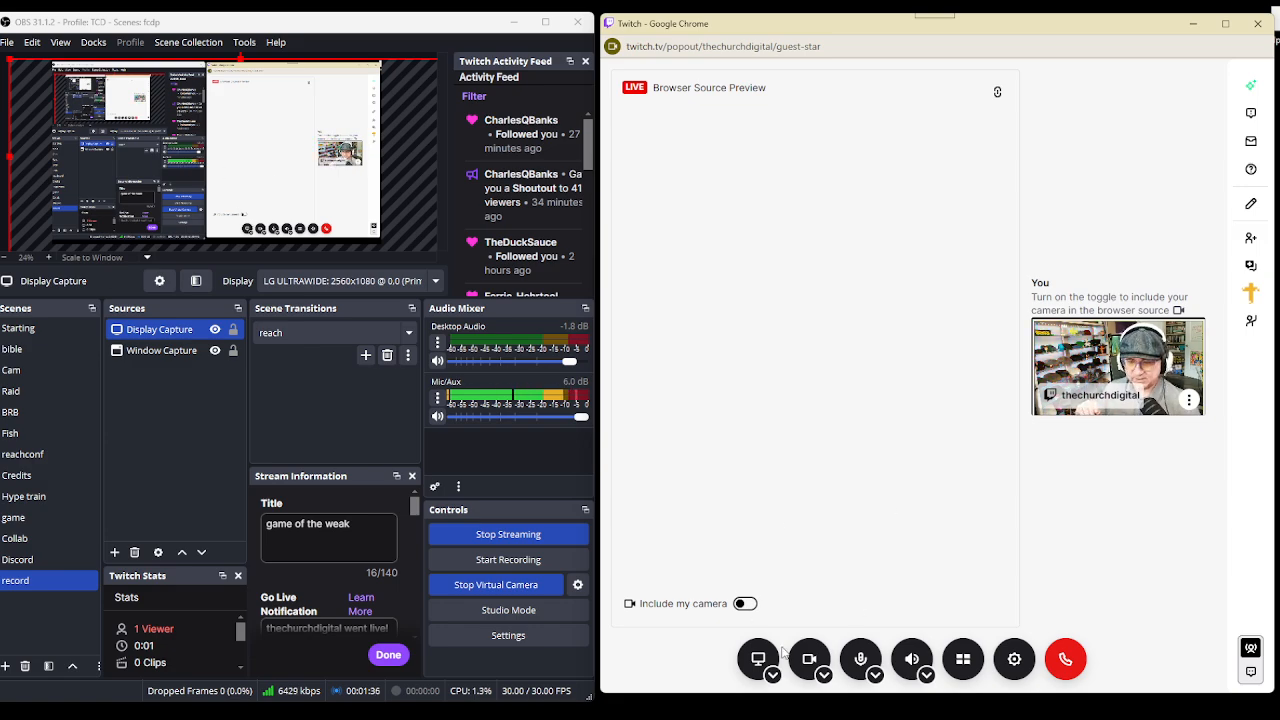
Switch the Stream Together camera to Elgato HD60 X (0fd9:008a) and include it in the browser source
left_click(824, 675)
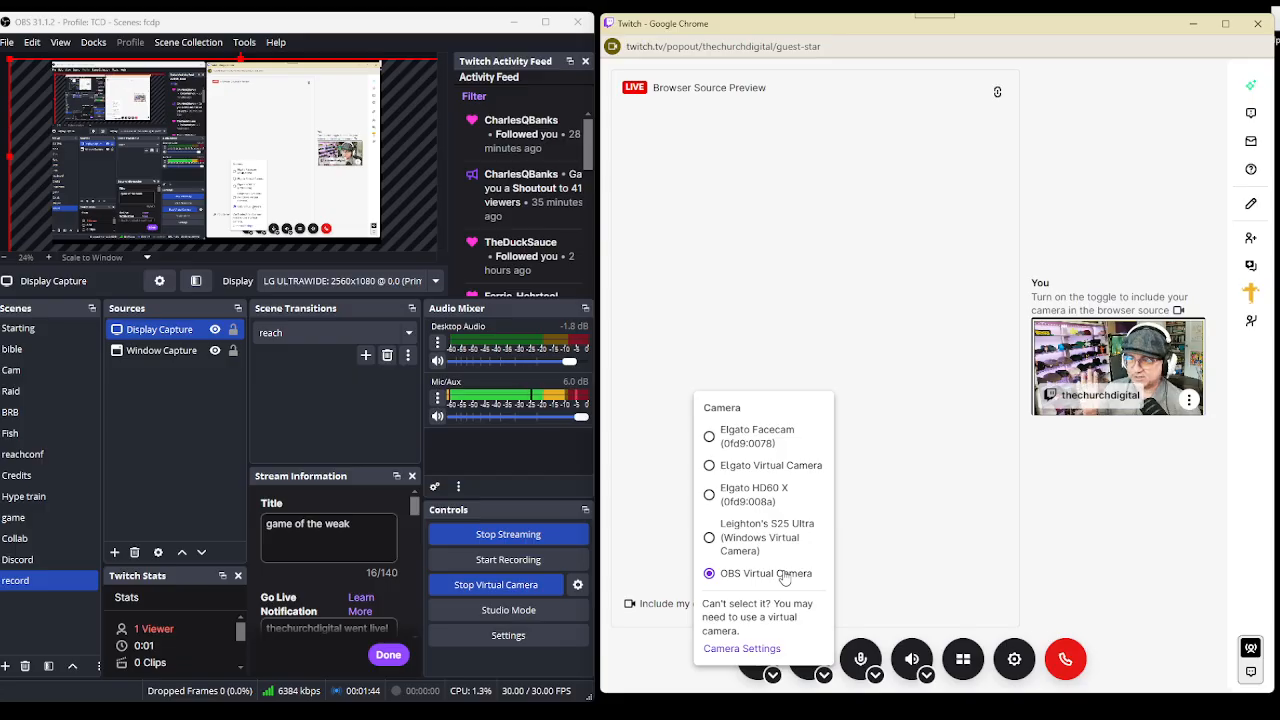
left_click(756, 495)
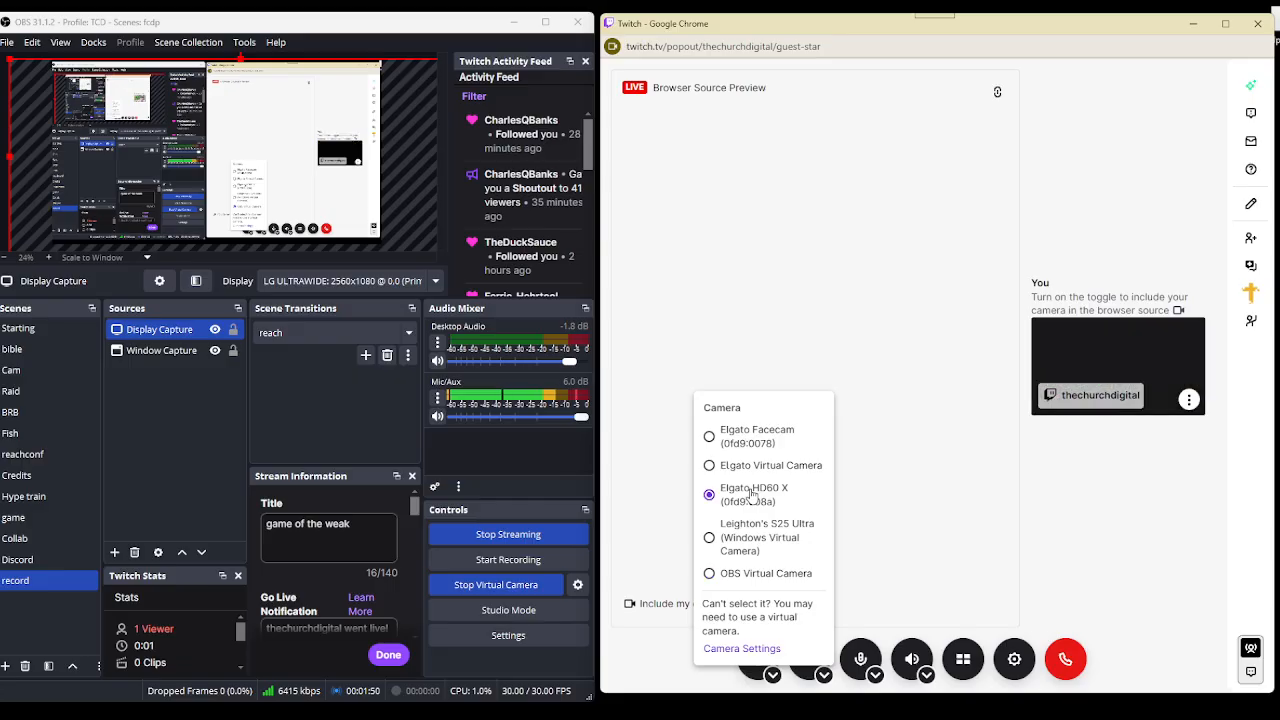
left_click(900, 467)
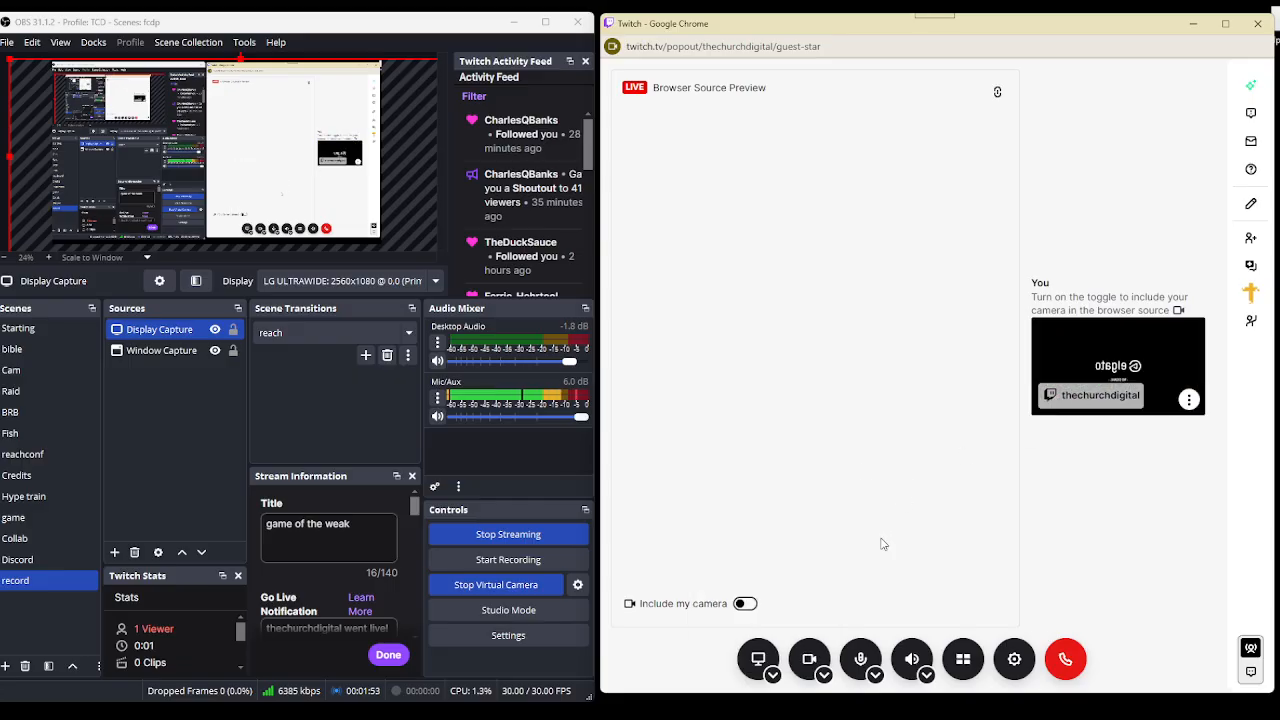
left_click(823, 676)
left_click(823, 676)
left_click(745, 603)
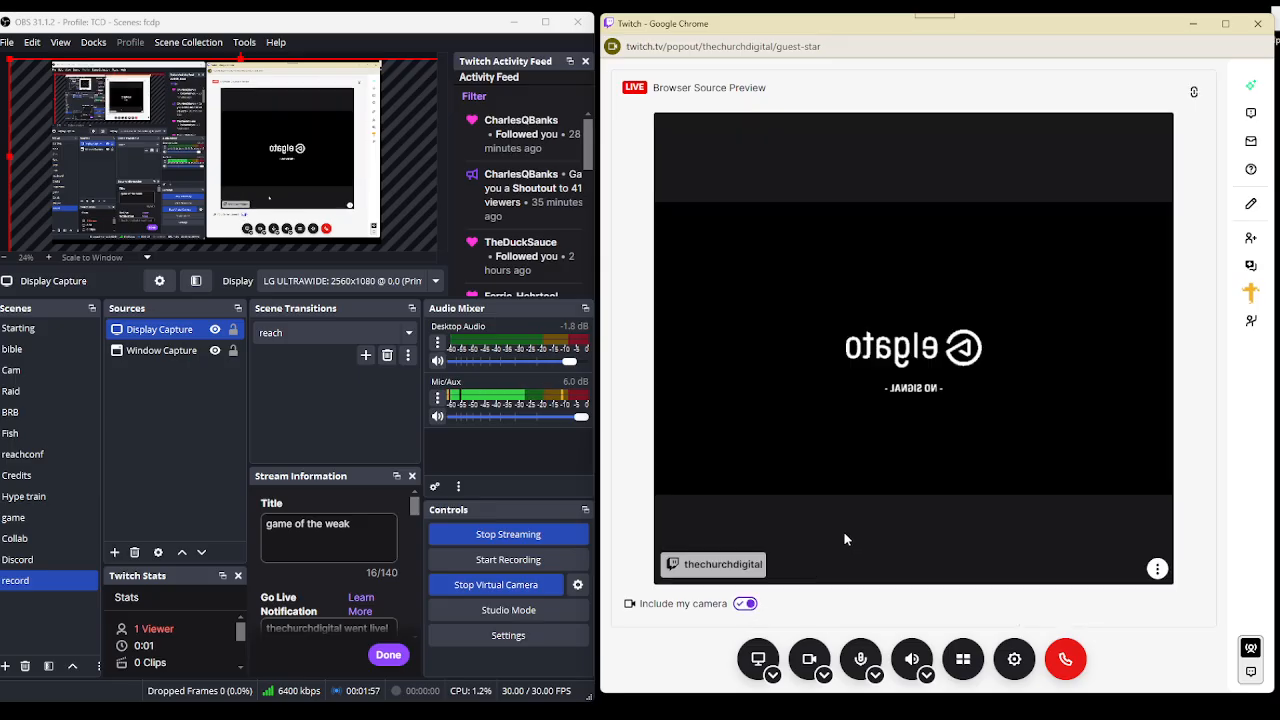
left_click(1160, 572)
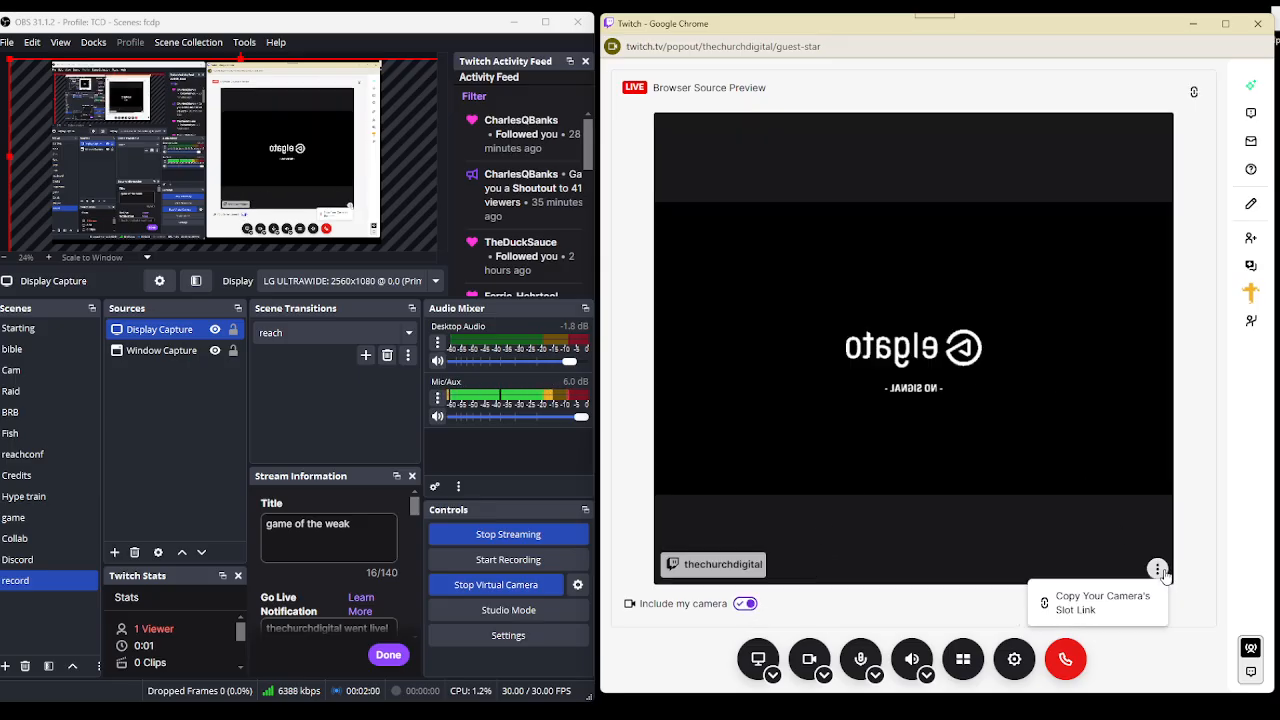
Set the camera to OBS Virtual Camera in the camera settings and review the virtual camera setup instructions
left_click(823, 675)
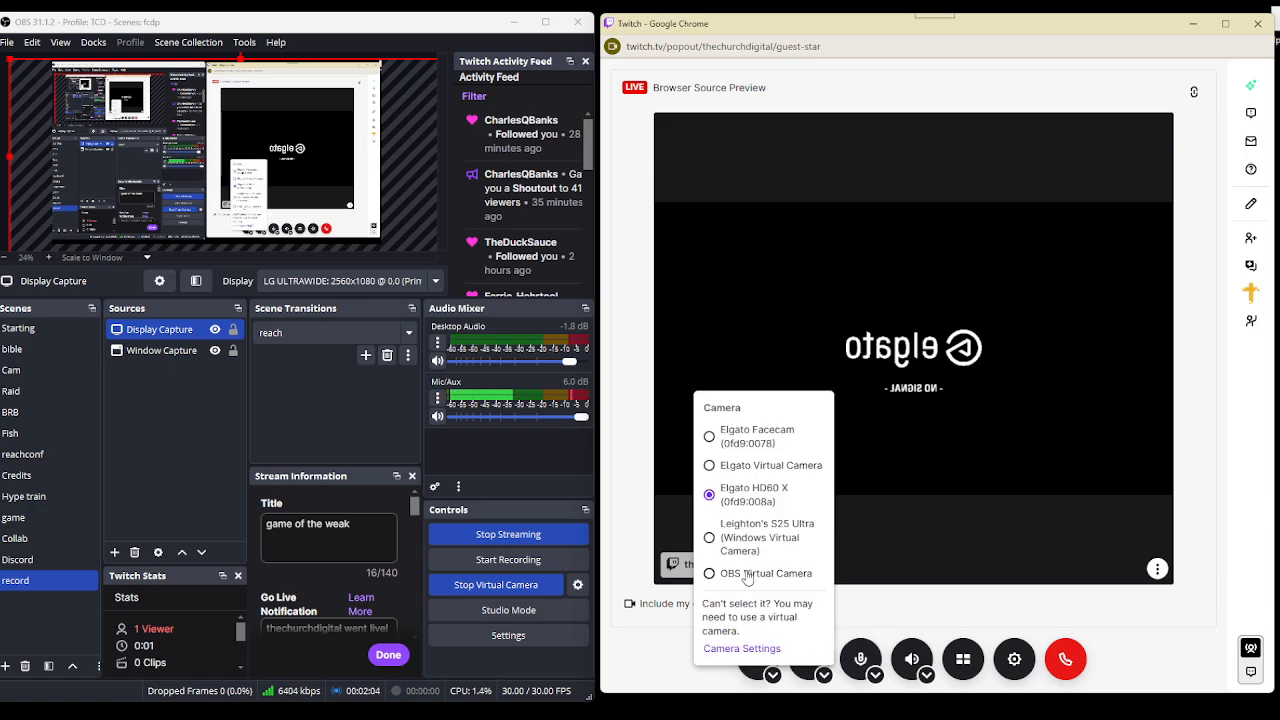
left_click(760, 651)
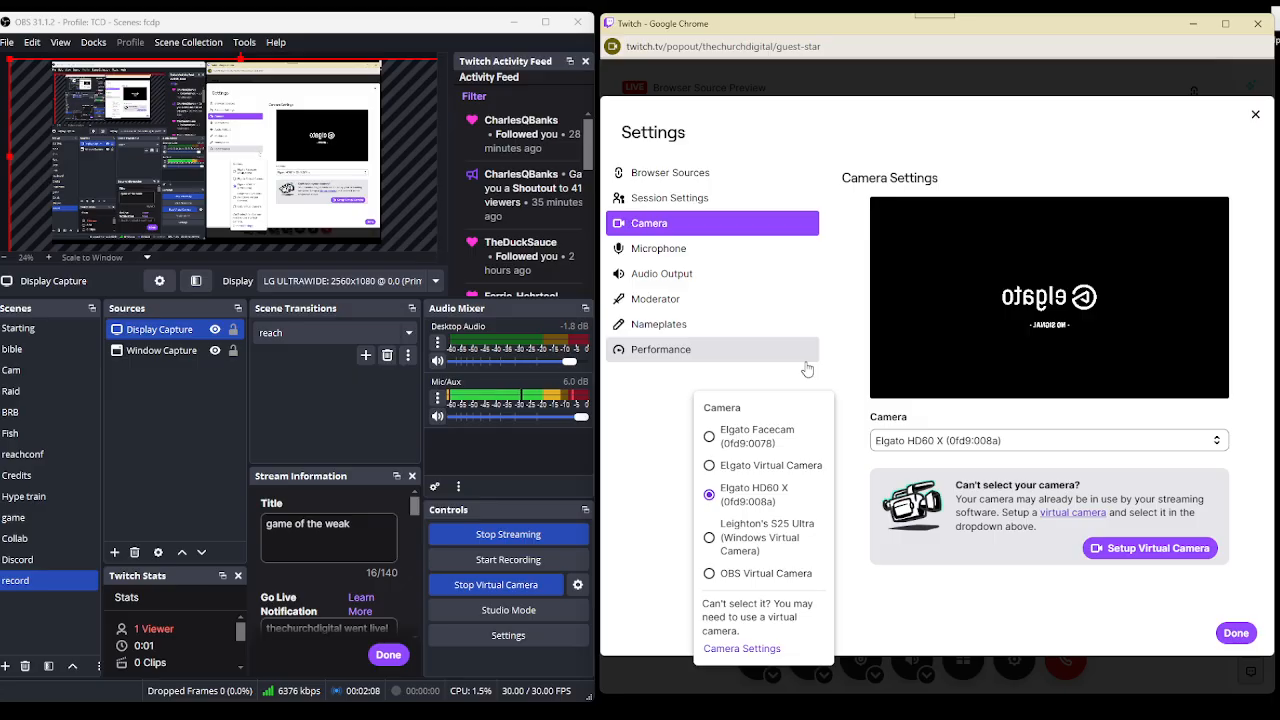
left_click(935, 440)
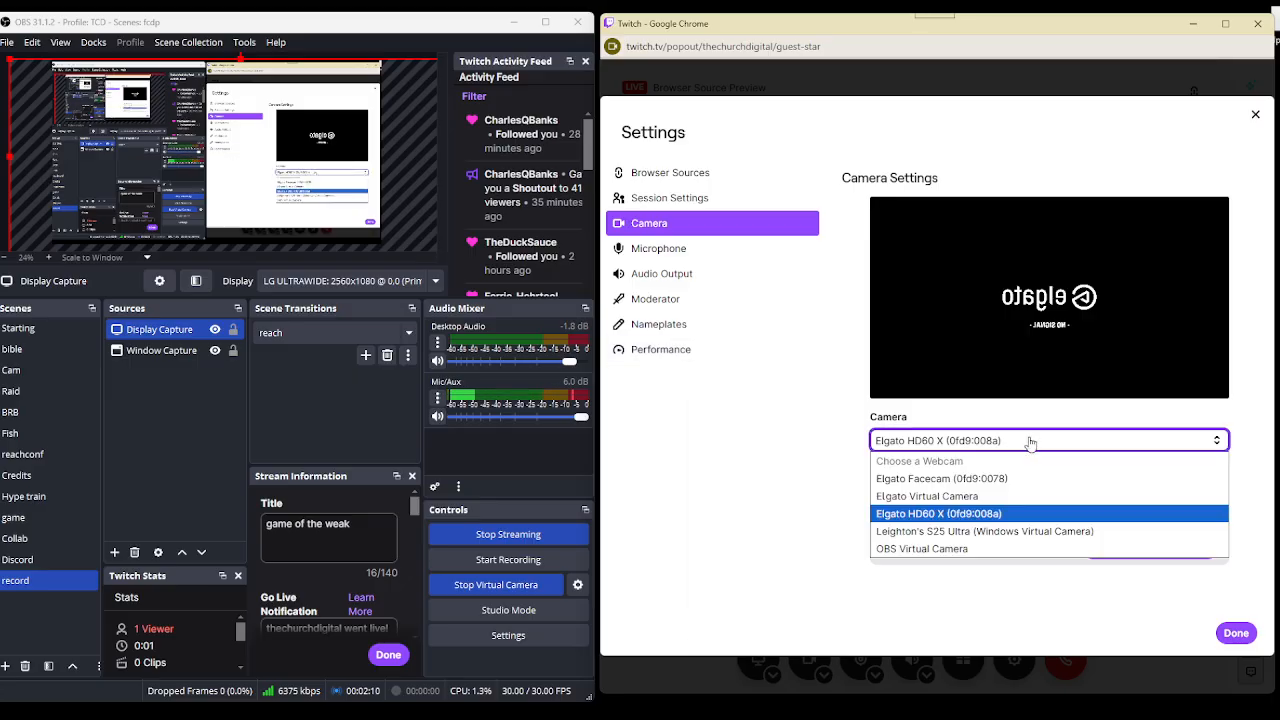
left_click(1010, 548)
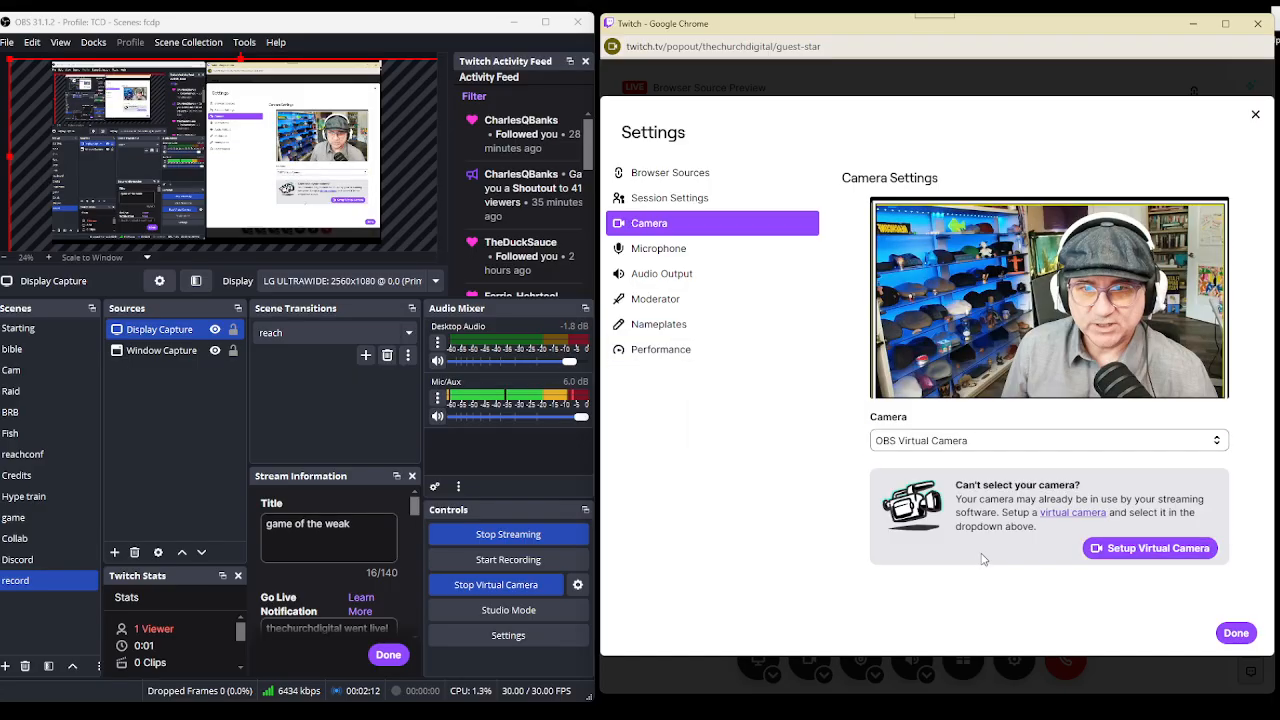
left_click(1146, 552)
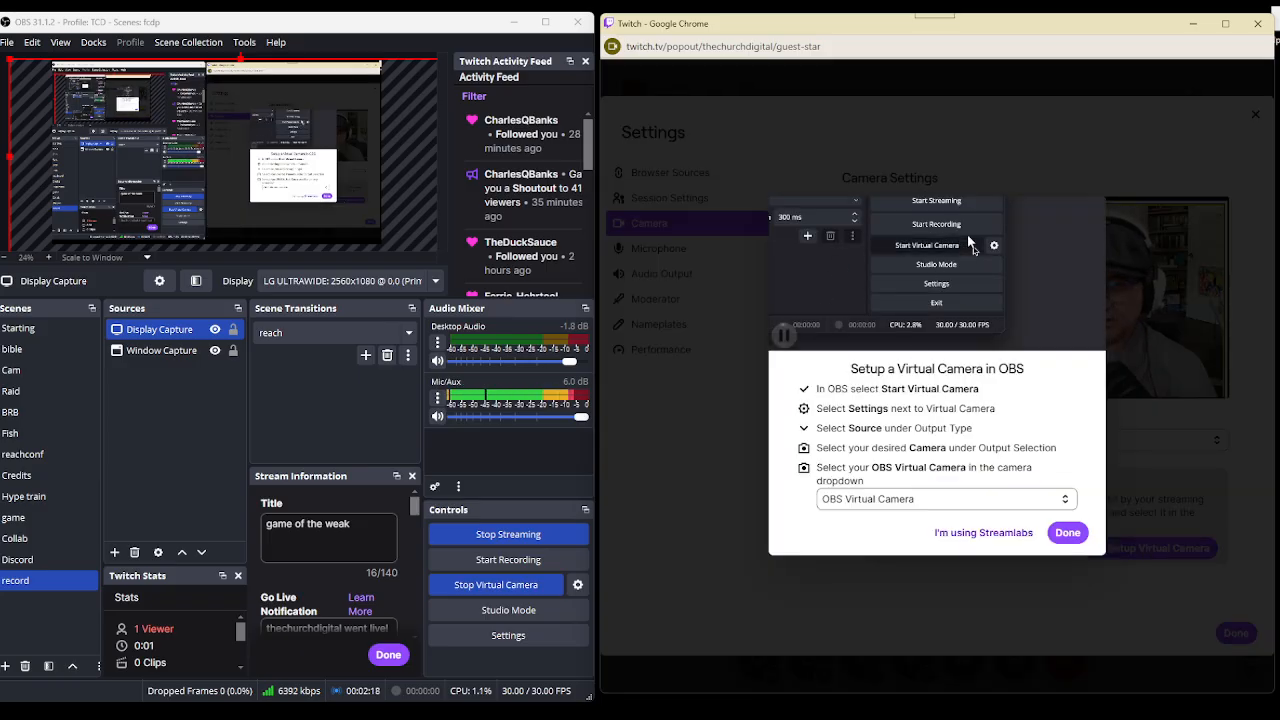
left_click(1067, 533)
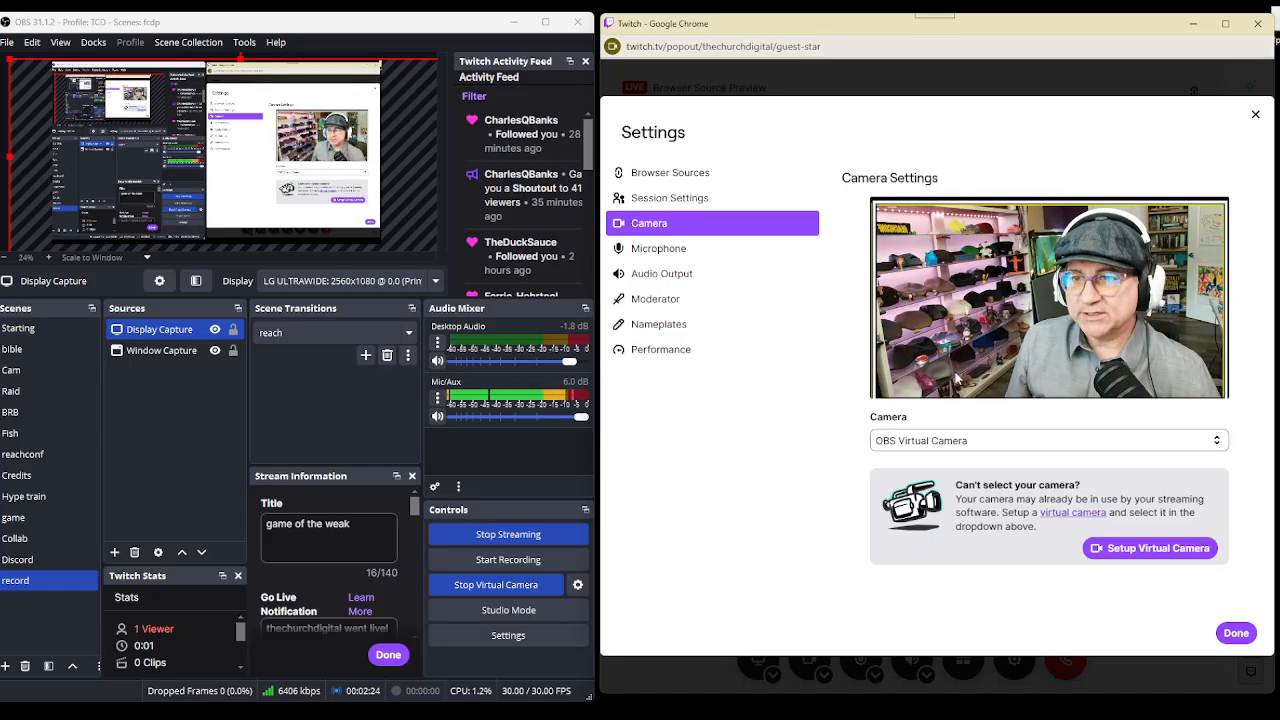
Test the microphone in the audio input settings and review the available input devices
left_click(680, 252)
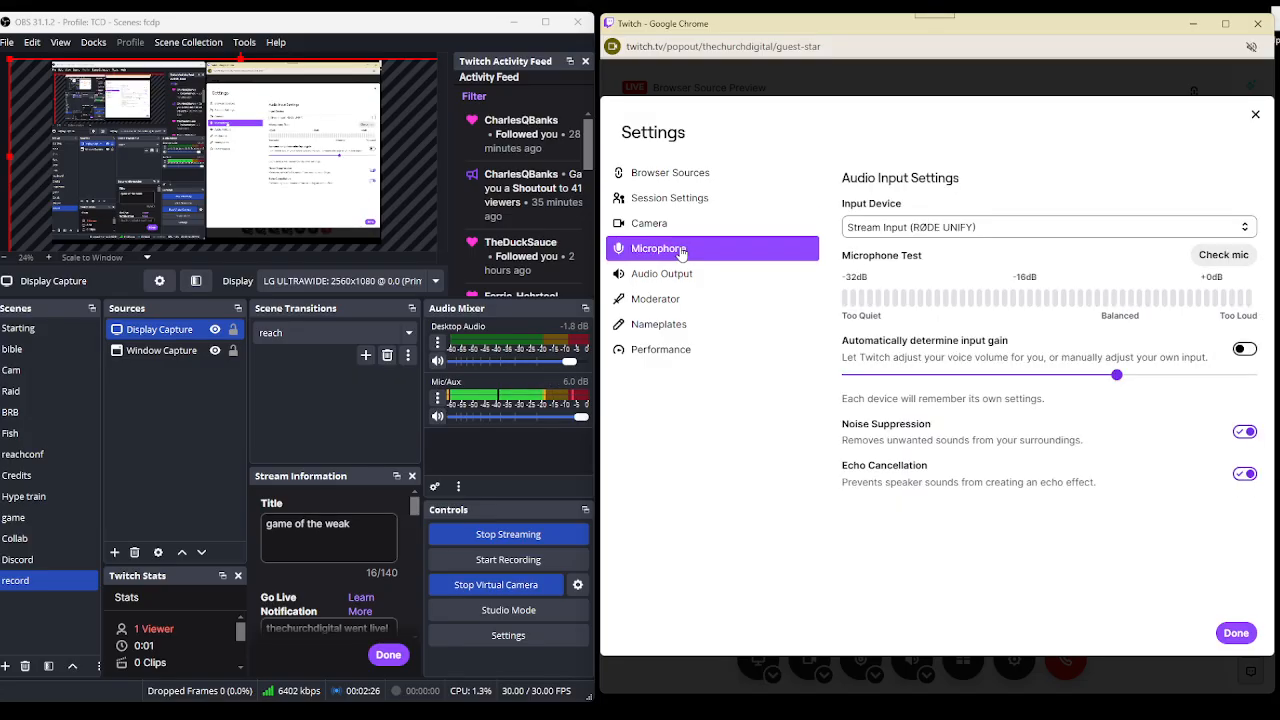
left_click(1223, 256)
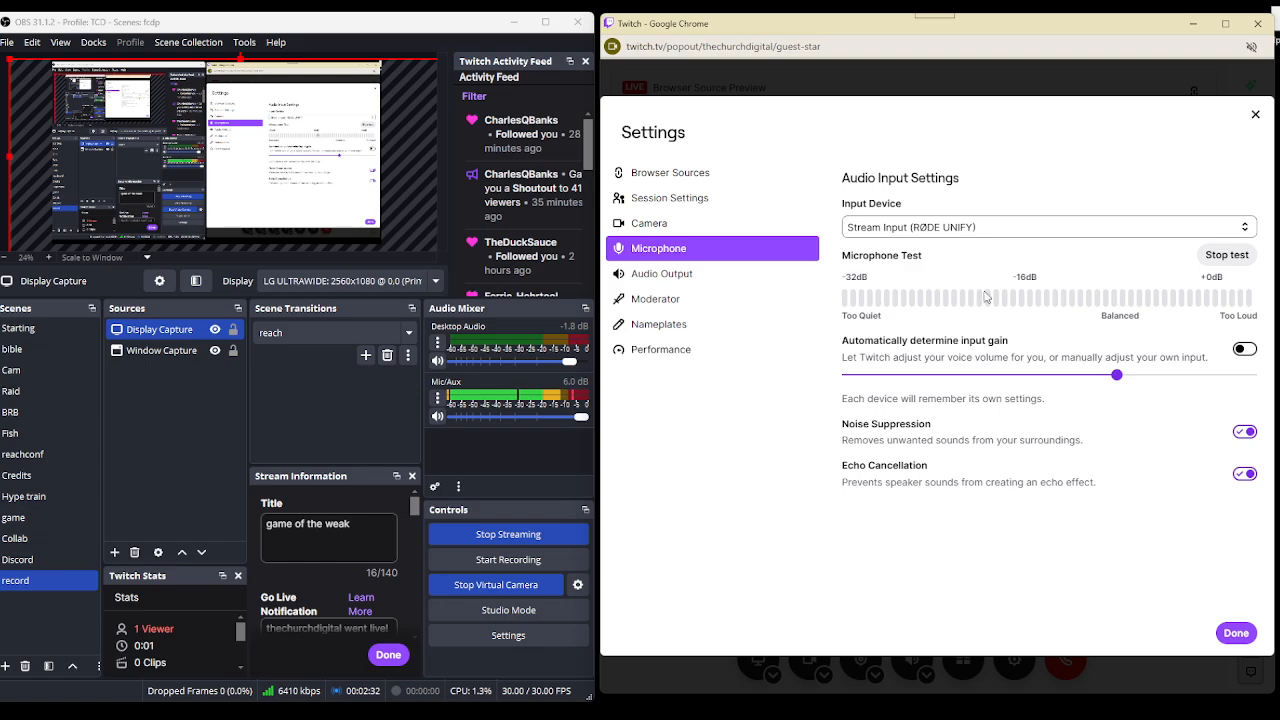
left_click(1222, 256)
left_click(1245, 229)
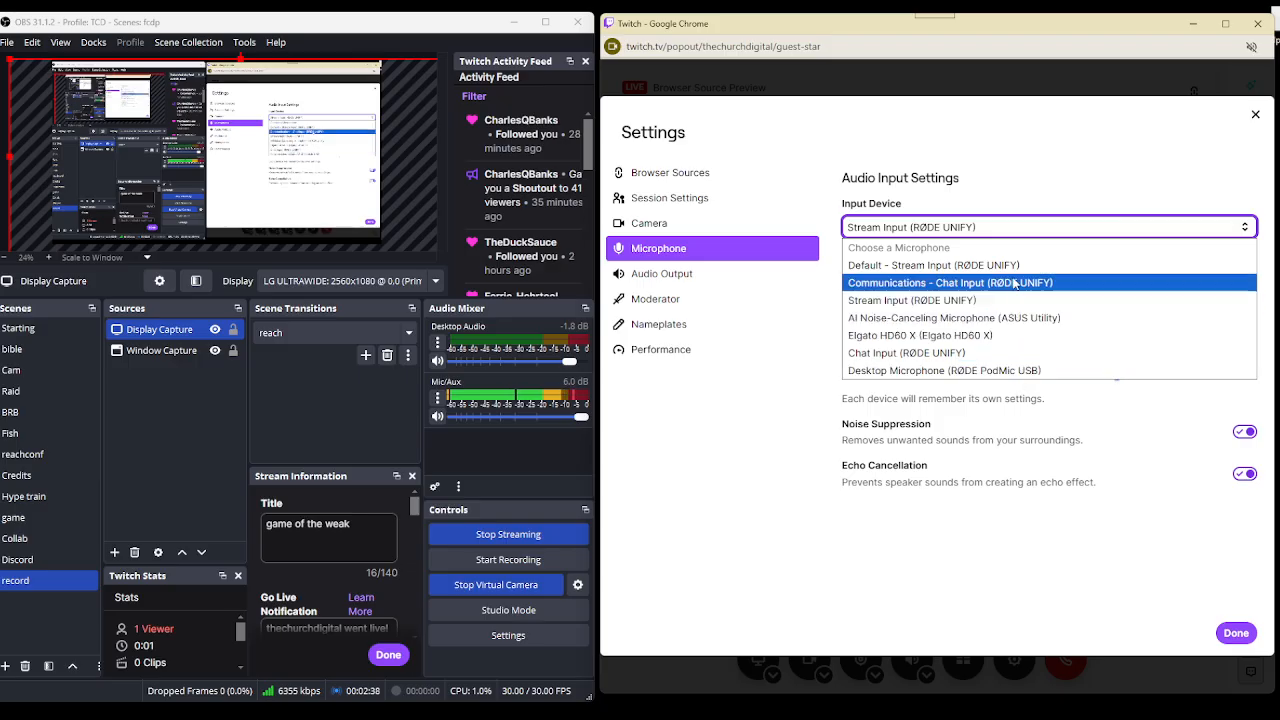
left_click(1046, 162)
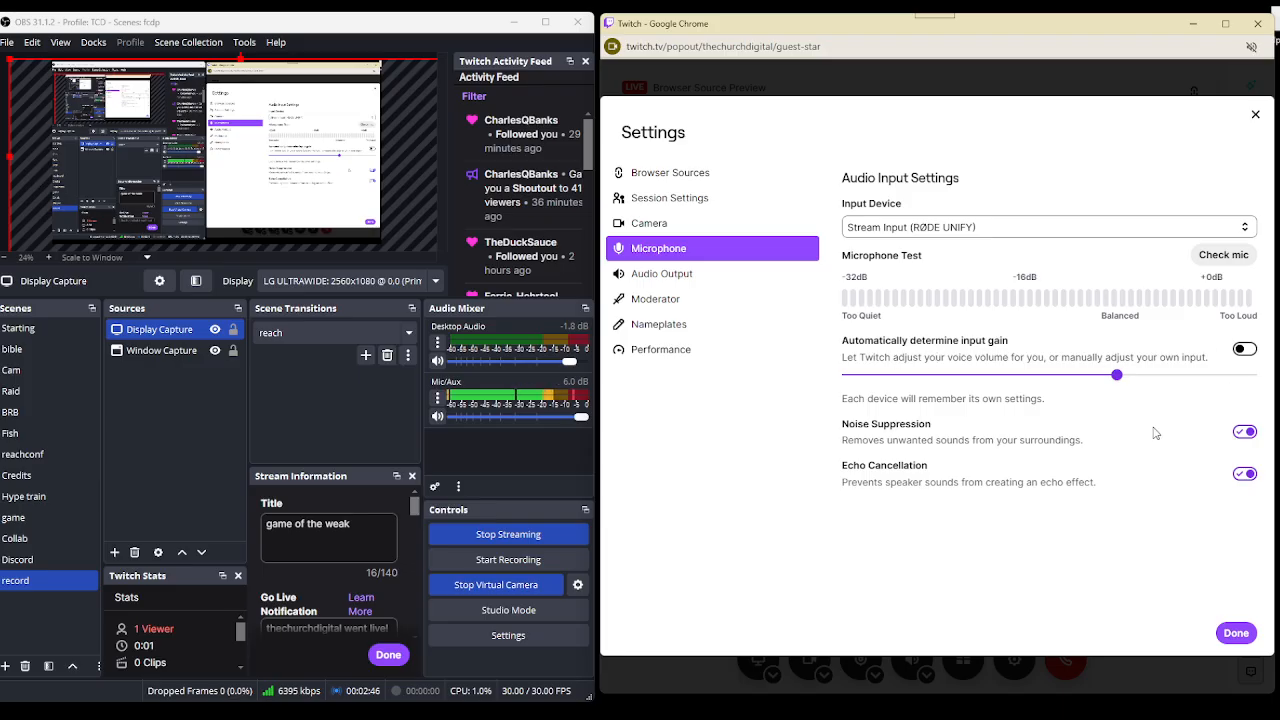
Examine the audio output settings and the available output devices
left_click(665, 276)
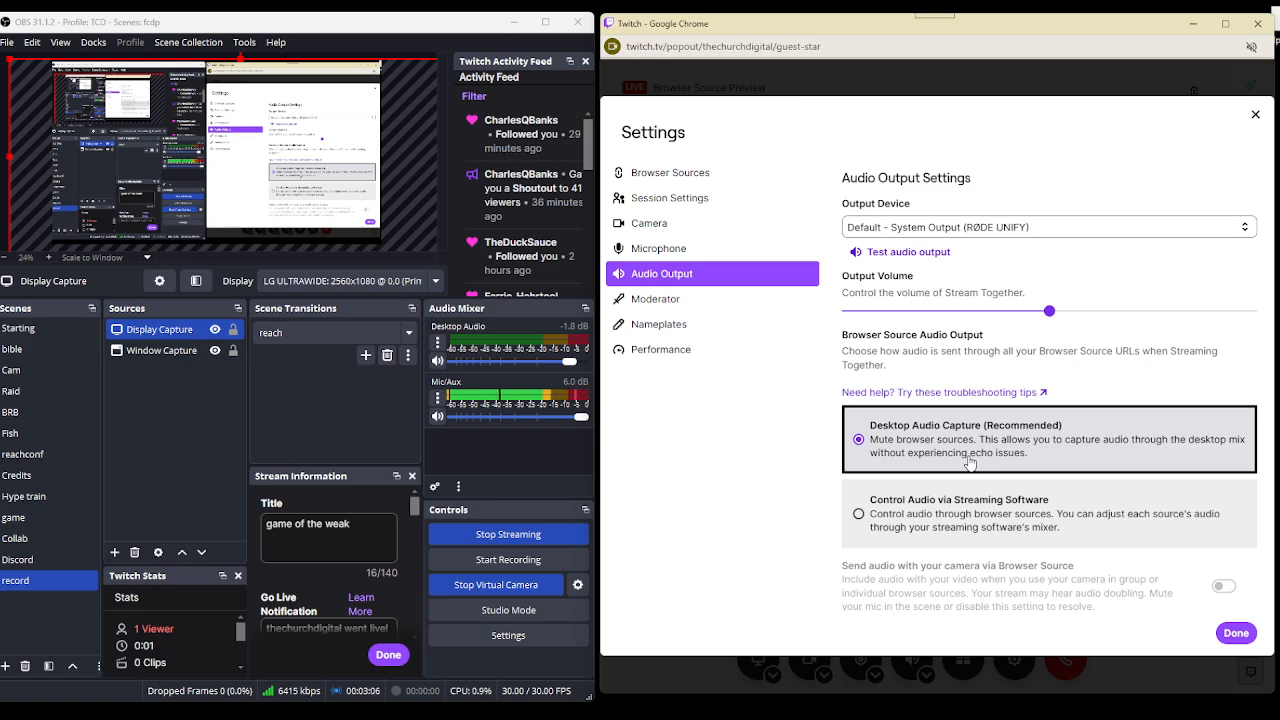
left_click(1032, 230)
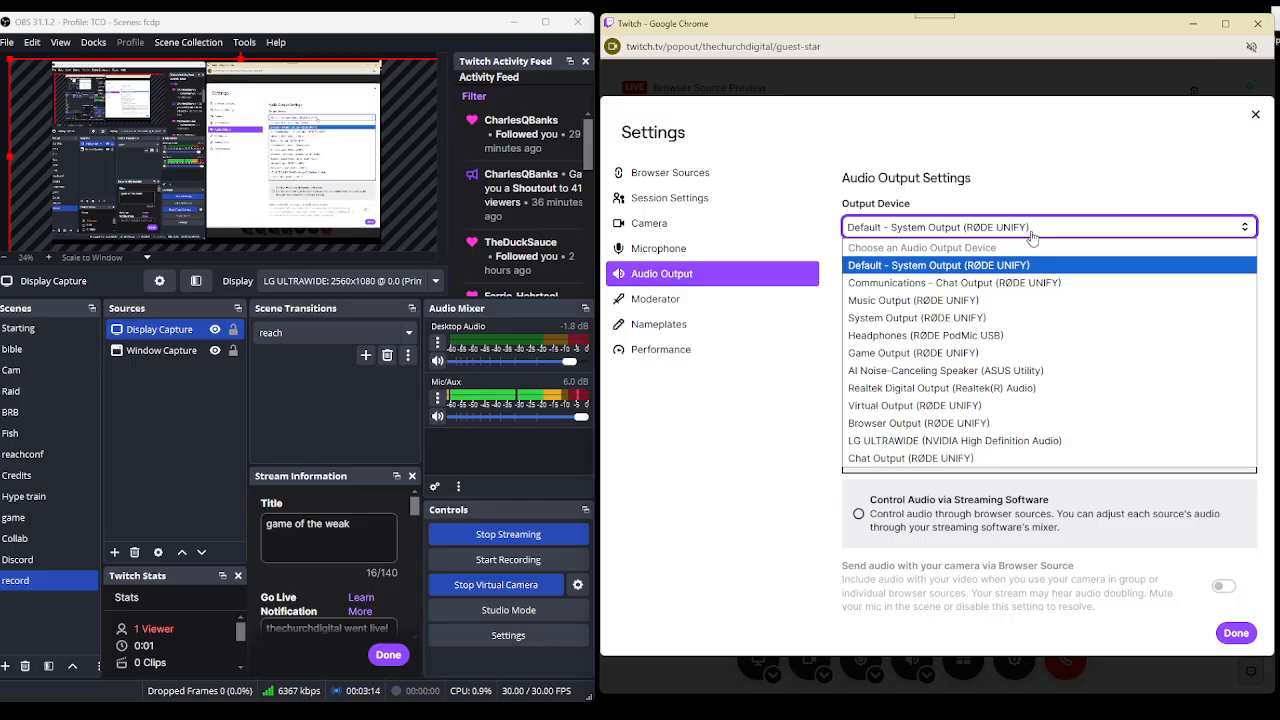
left_click(1064, 171)
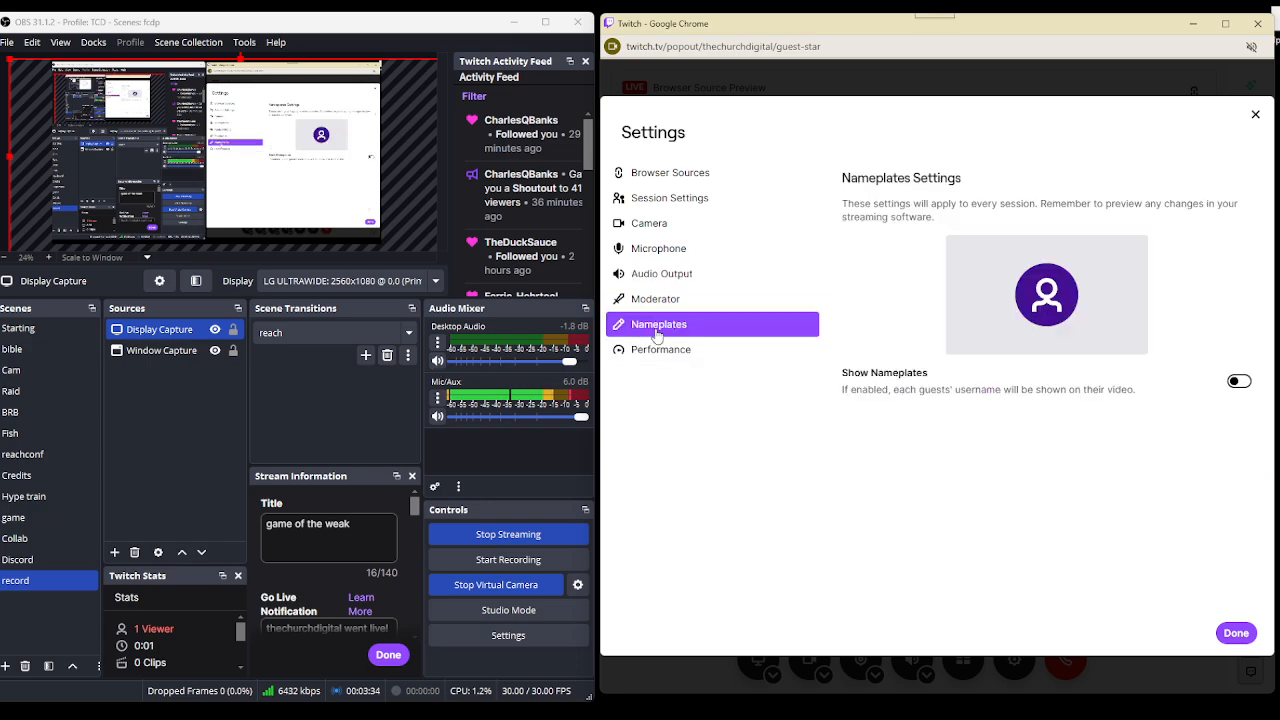
Try showing guest nameplates in the Nameplates settings, and turn them back off
left_click(1239, 384)
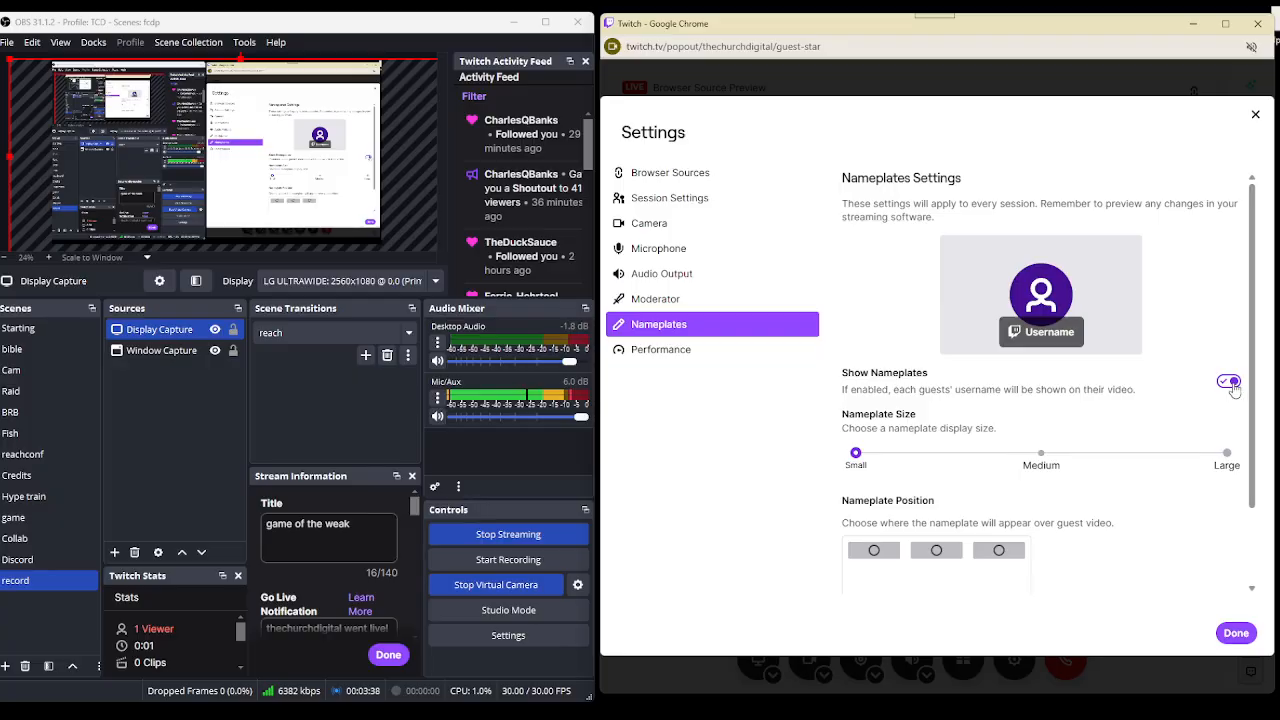
left_click(1233, 385)
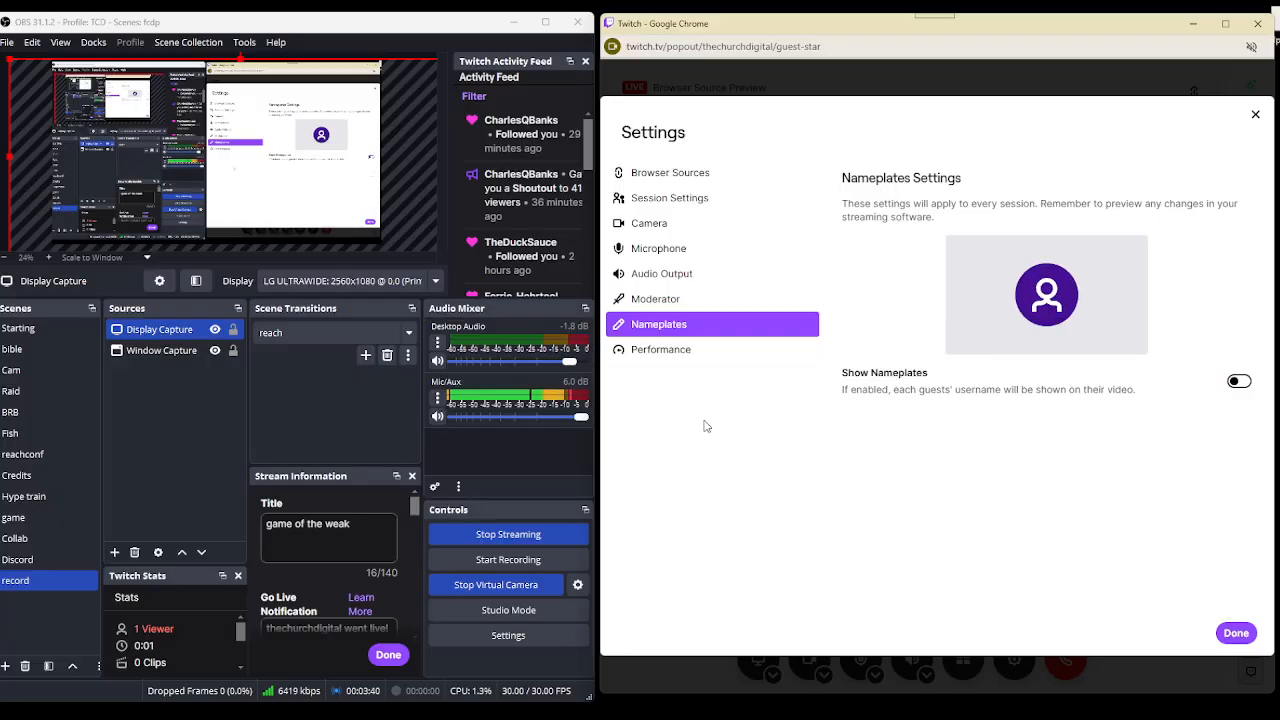
Set the maximum video quality to High (900p) in the performance settings
left_click(660, 351)
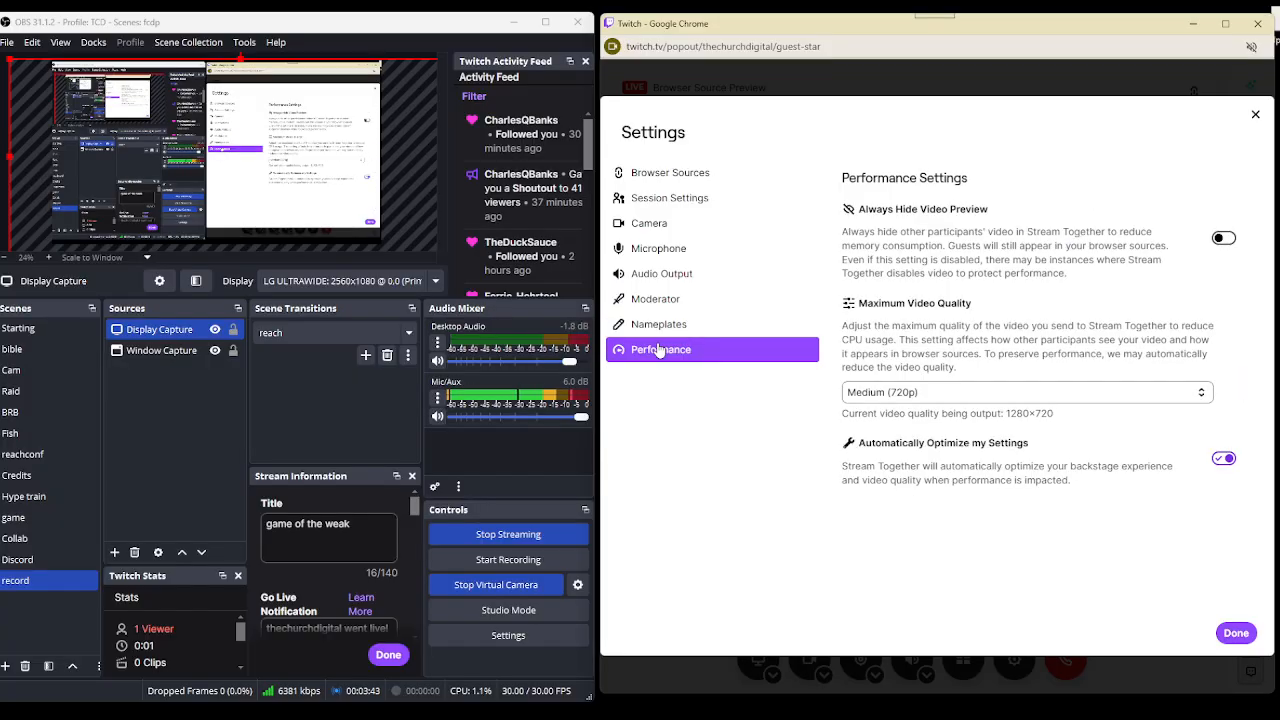
left_click(1059, 396)
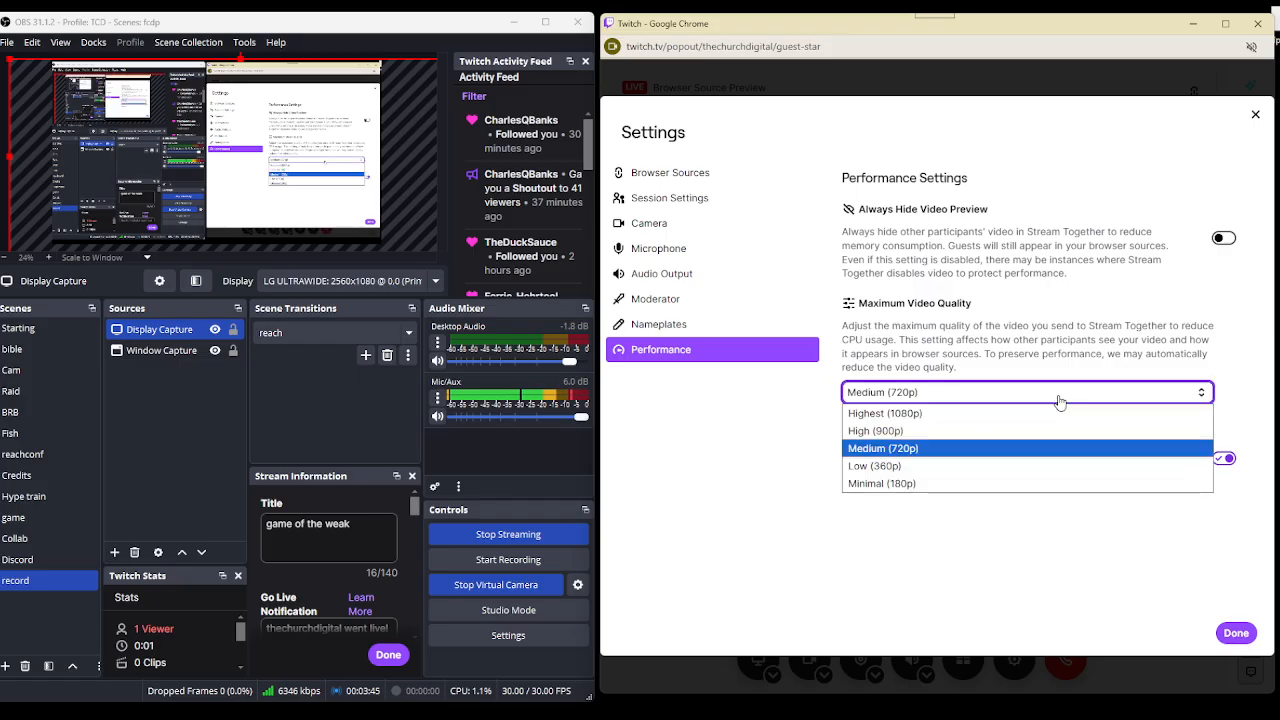
left_click(962, 431)
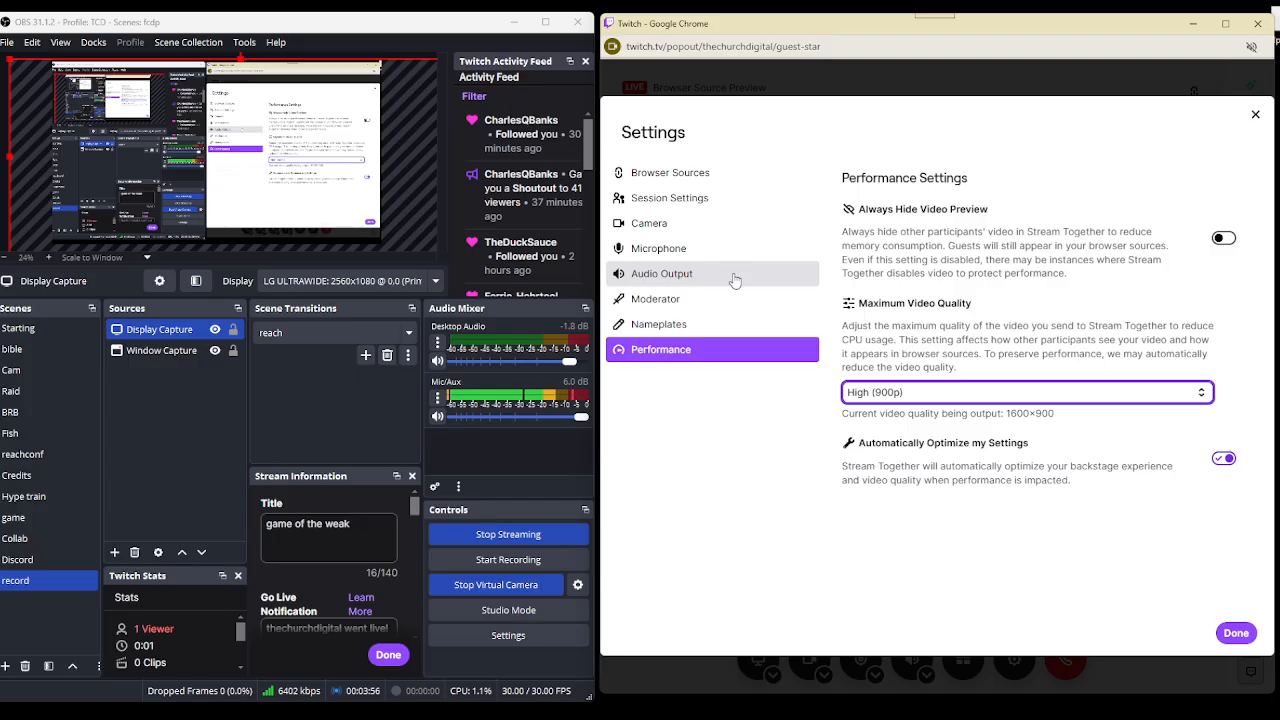
Review the moderator and session settings and the group and individual browser source links
left_click(665, 302)
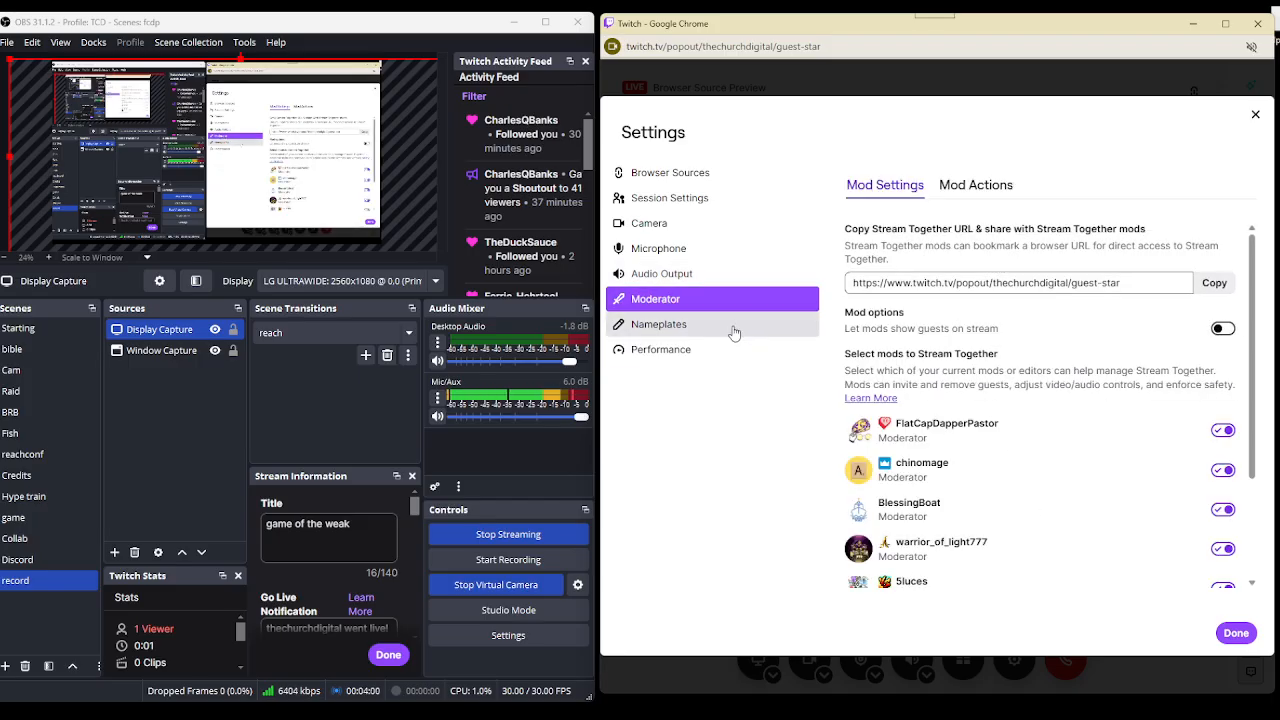
left_click(660, 200)
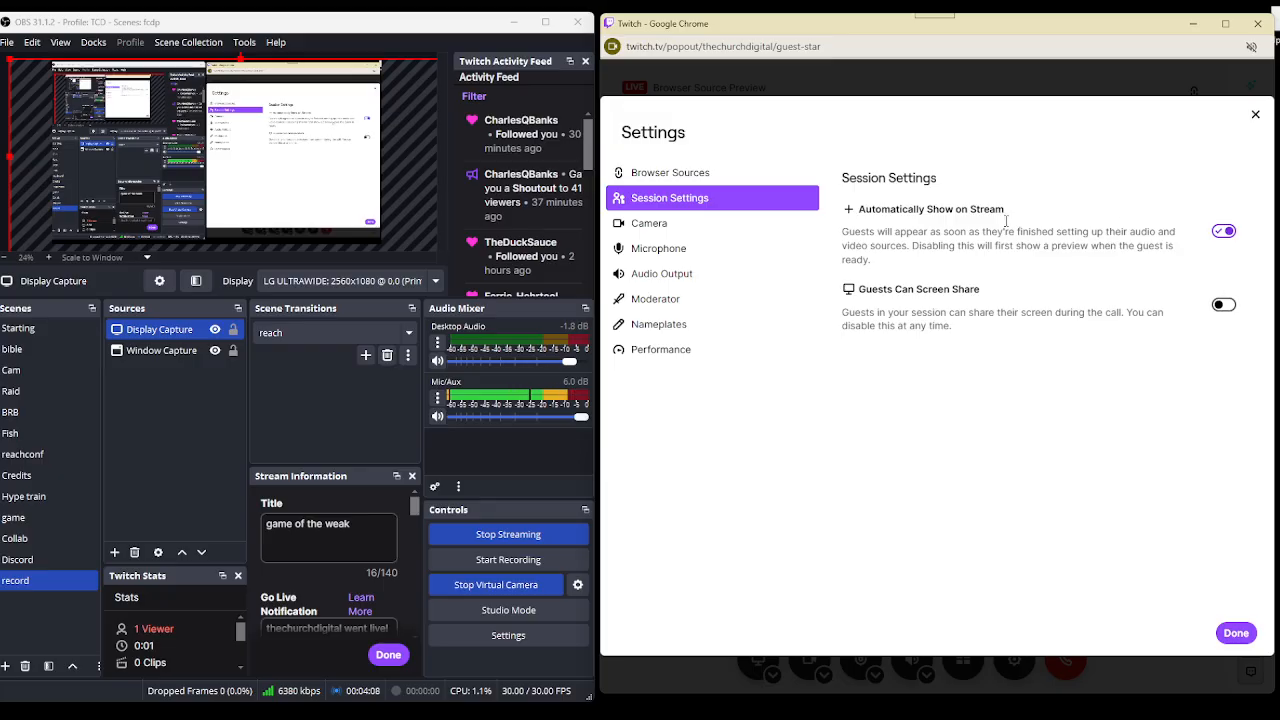
left_click(660, 178)
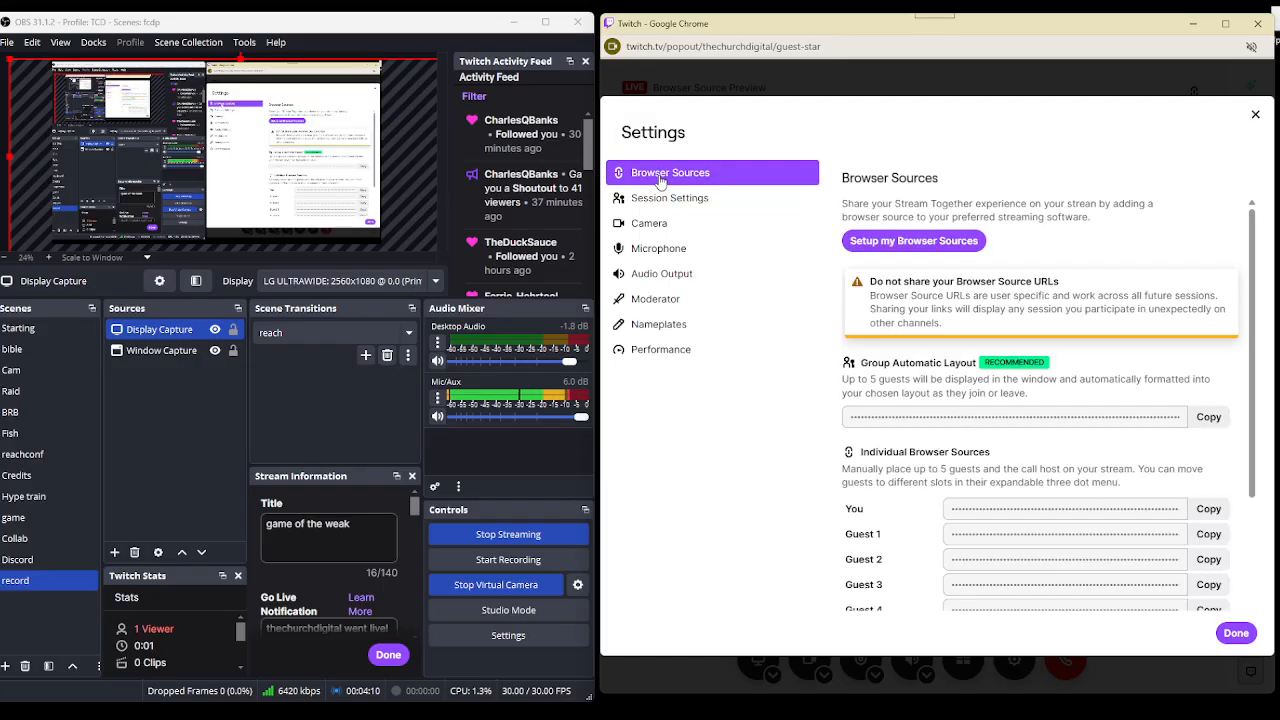
scroll(900, 494, "down", 3)
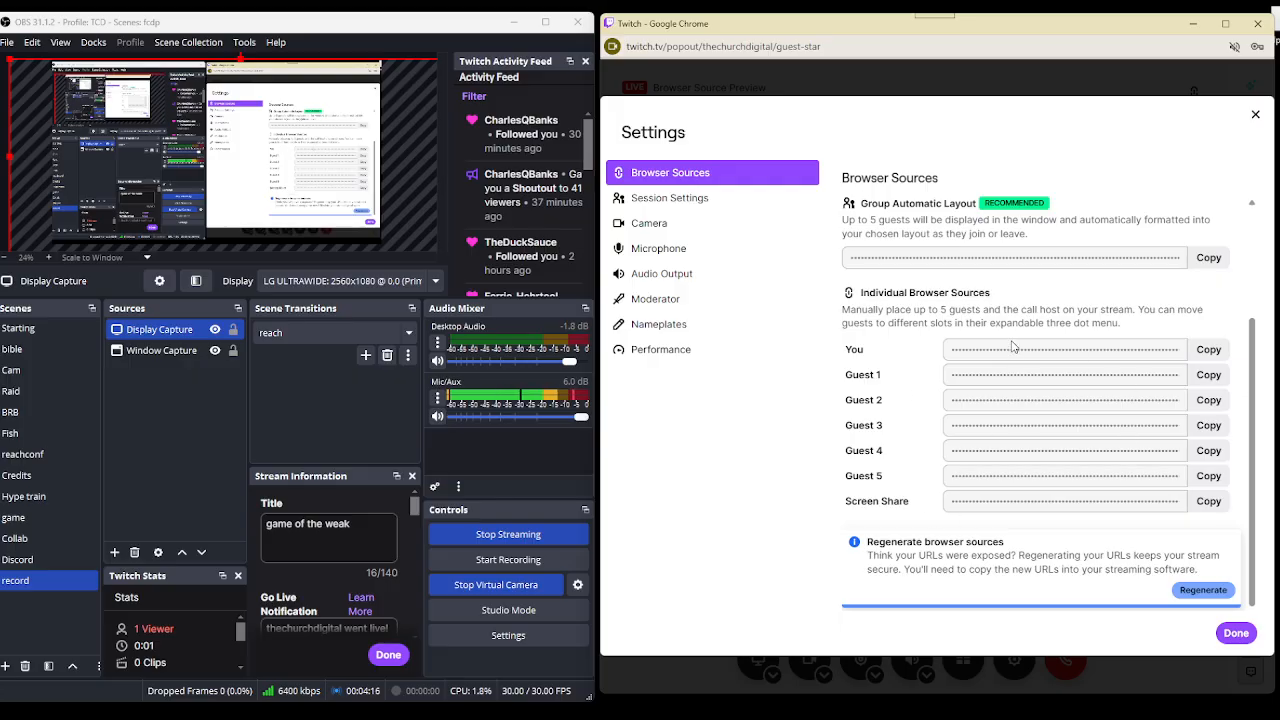
Finish reviewing the browser source links, close the settings, and exclude your own camera from the browser source
scroll(1013, 346, "up", 2)
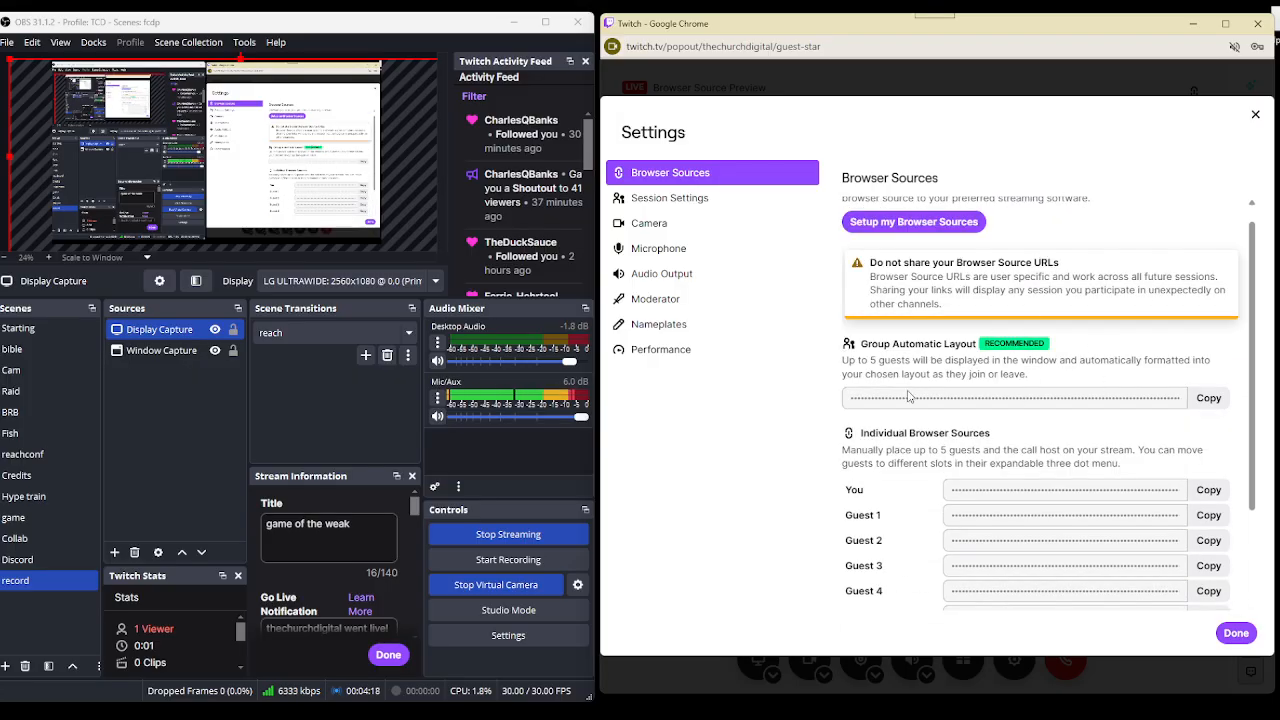
scroll(1010, 450, "down", 3)
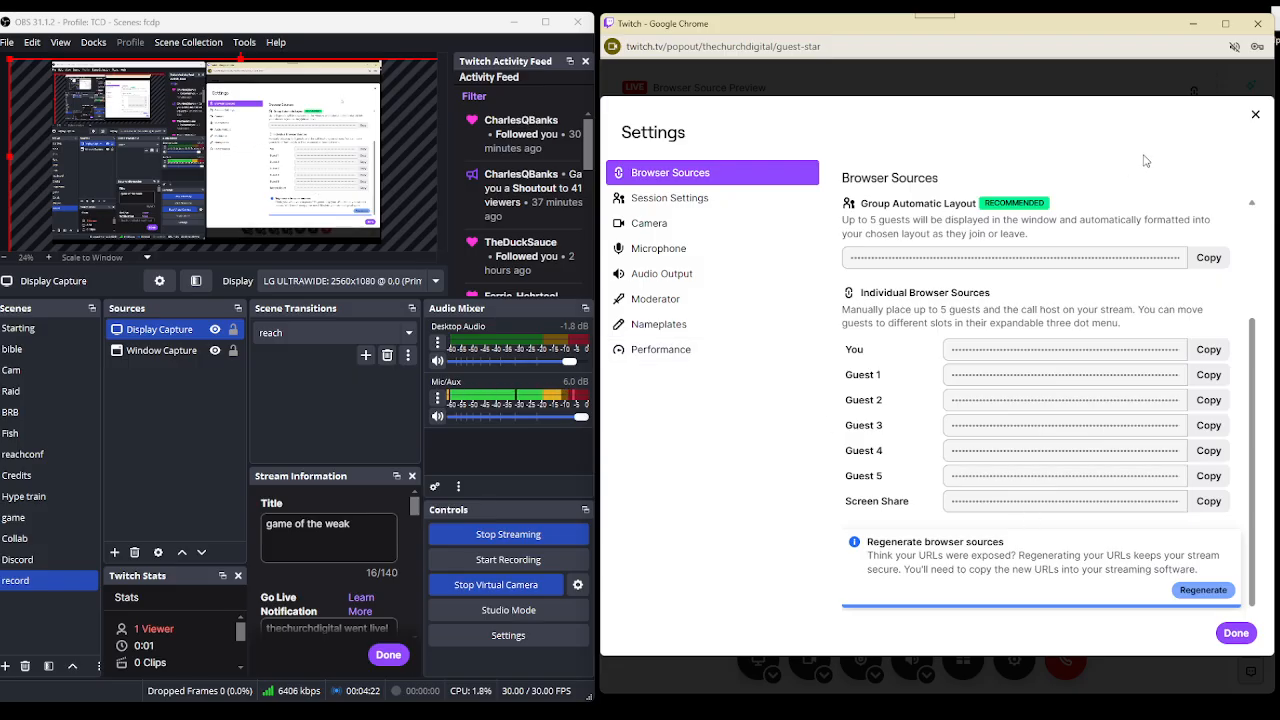
left_click(1255, 114)
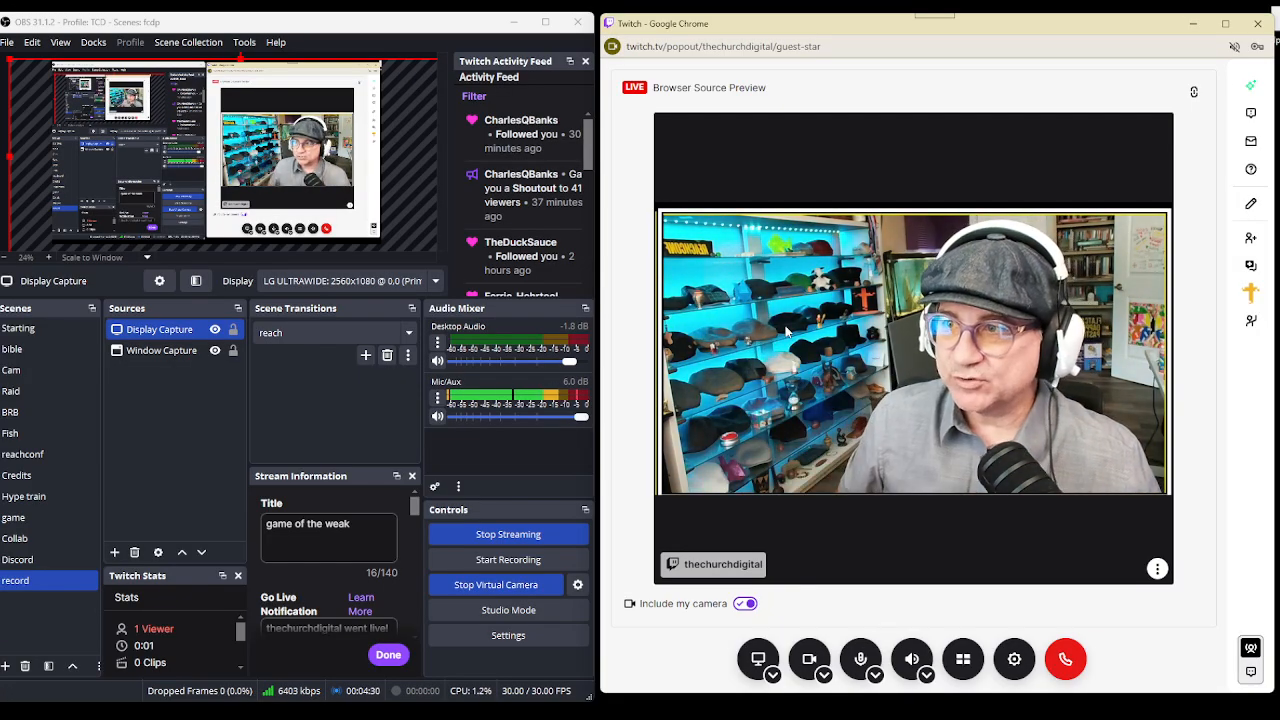
left_click(745, 605)
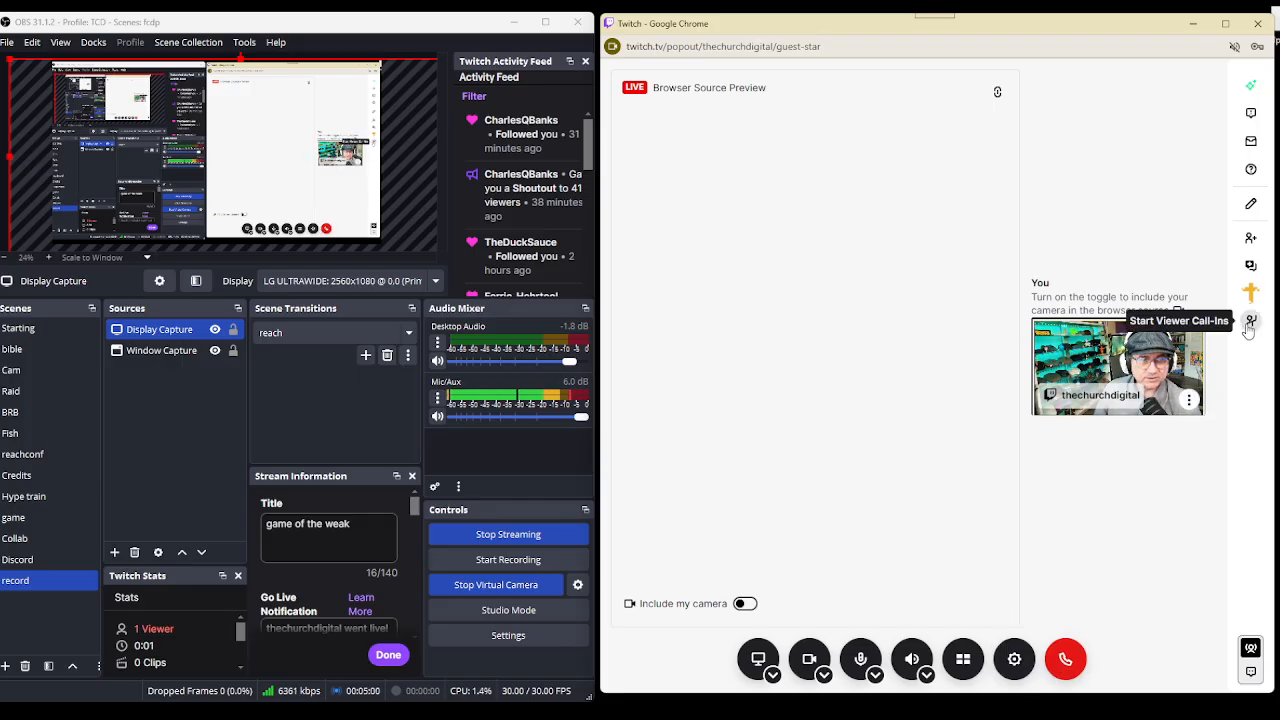
Open the guest invitation, search for "onereson", and add the OneReson channel to the favorites
left_click(1250, 238)
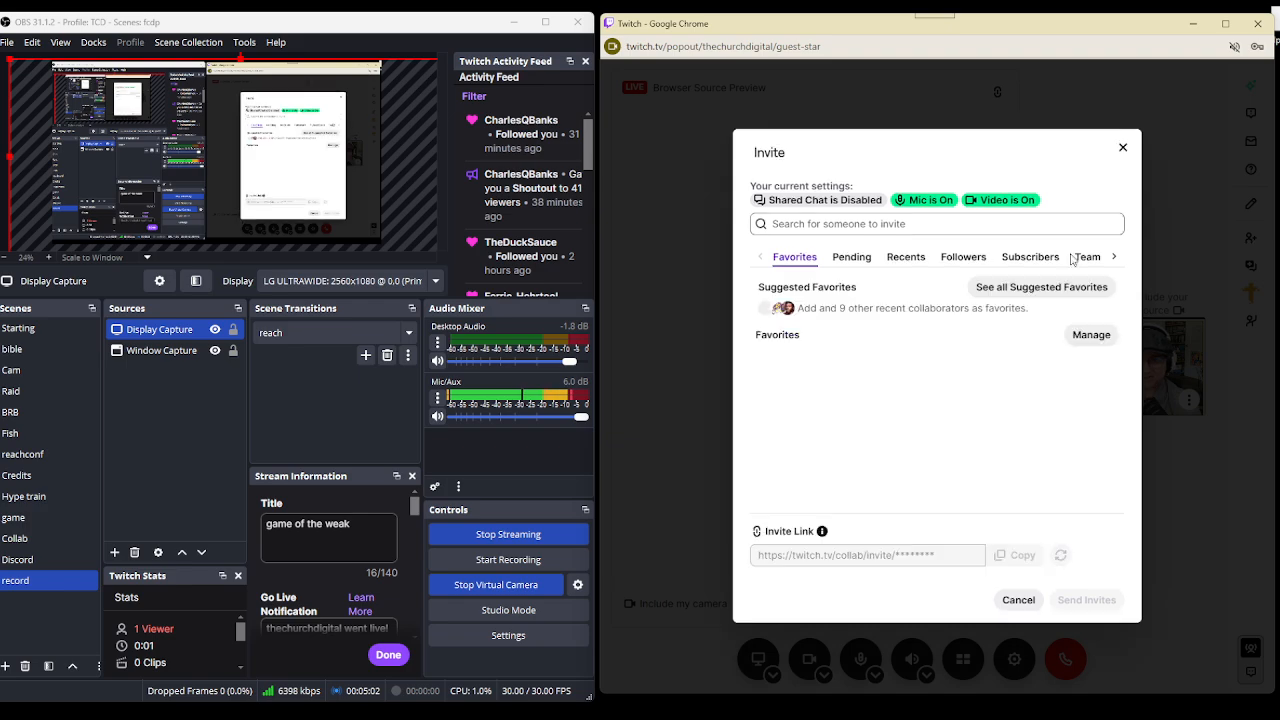
left_click(810, 228)
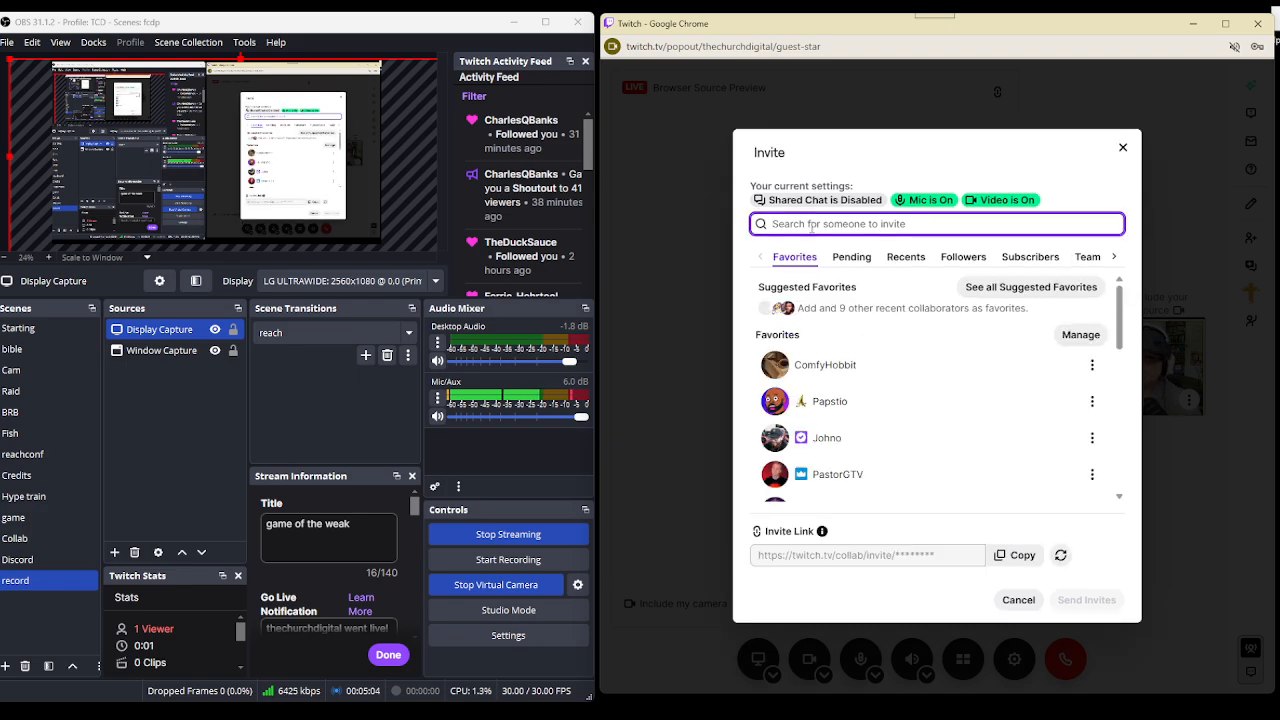
scroll(852, 403, "down", 10)
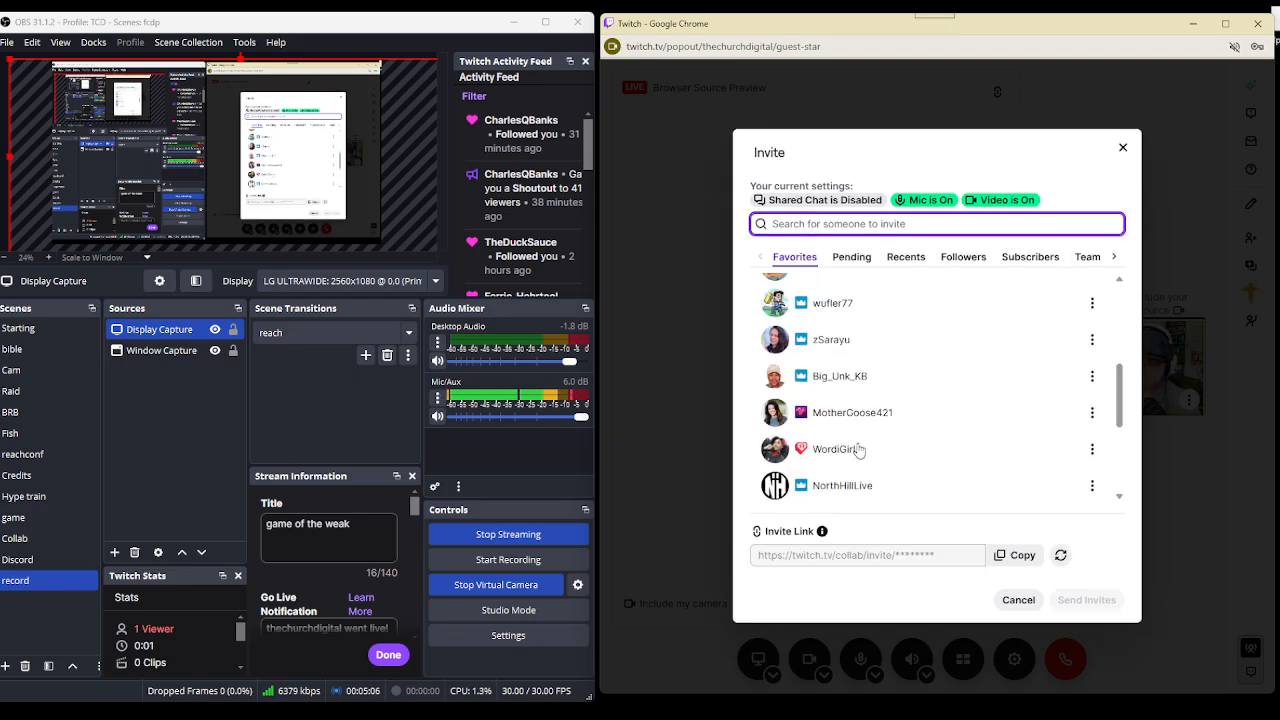
scroll(860, 430, "up", 10)
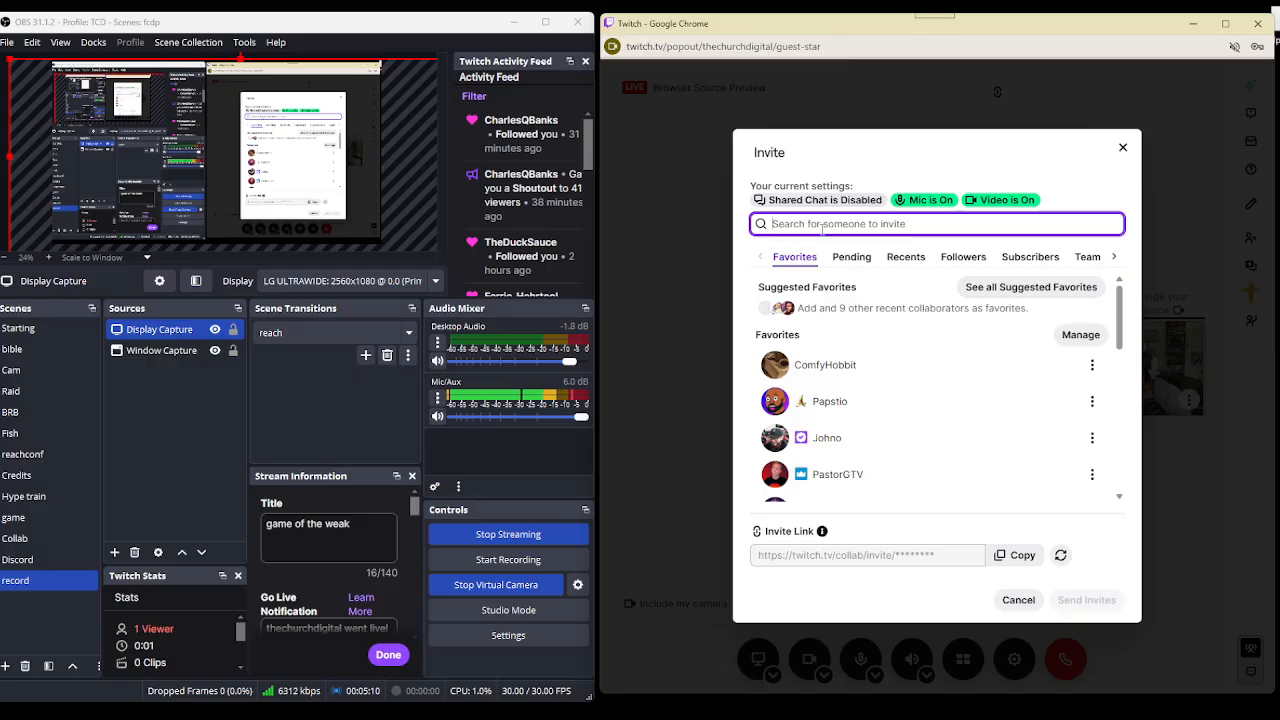
type("oner")
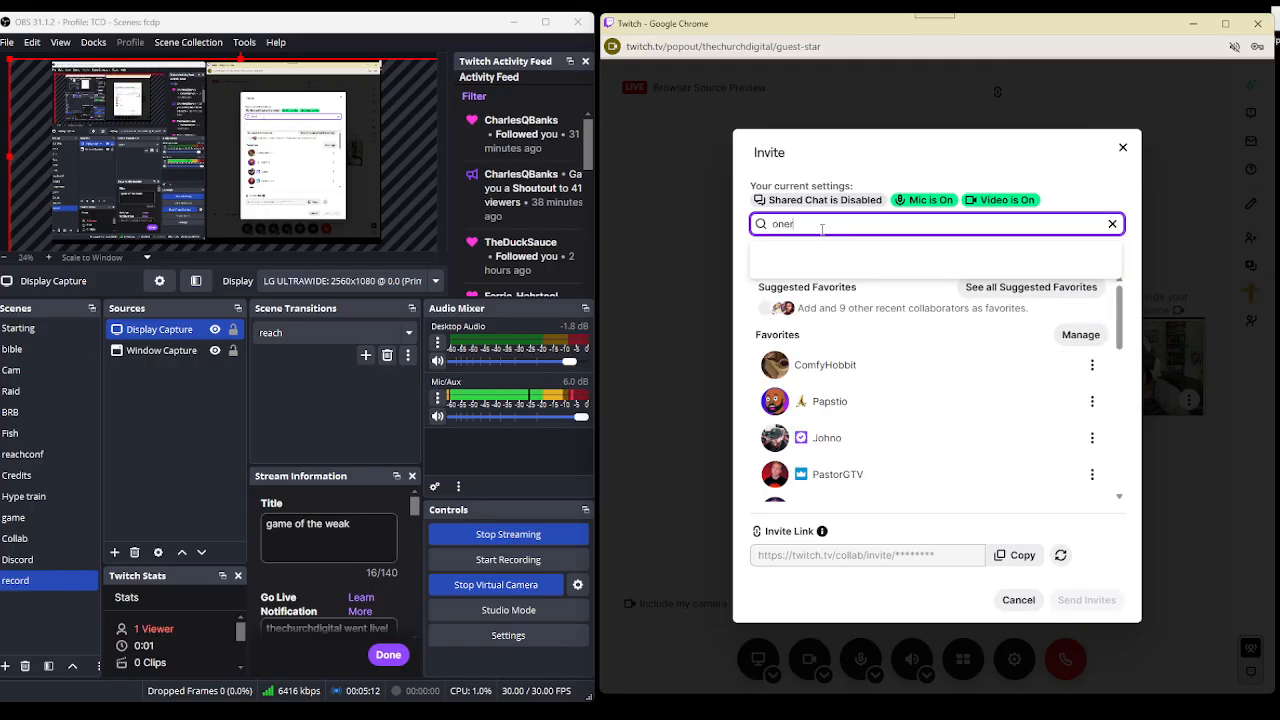
type("eson")
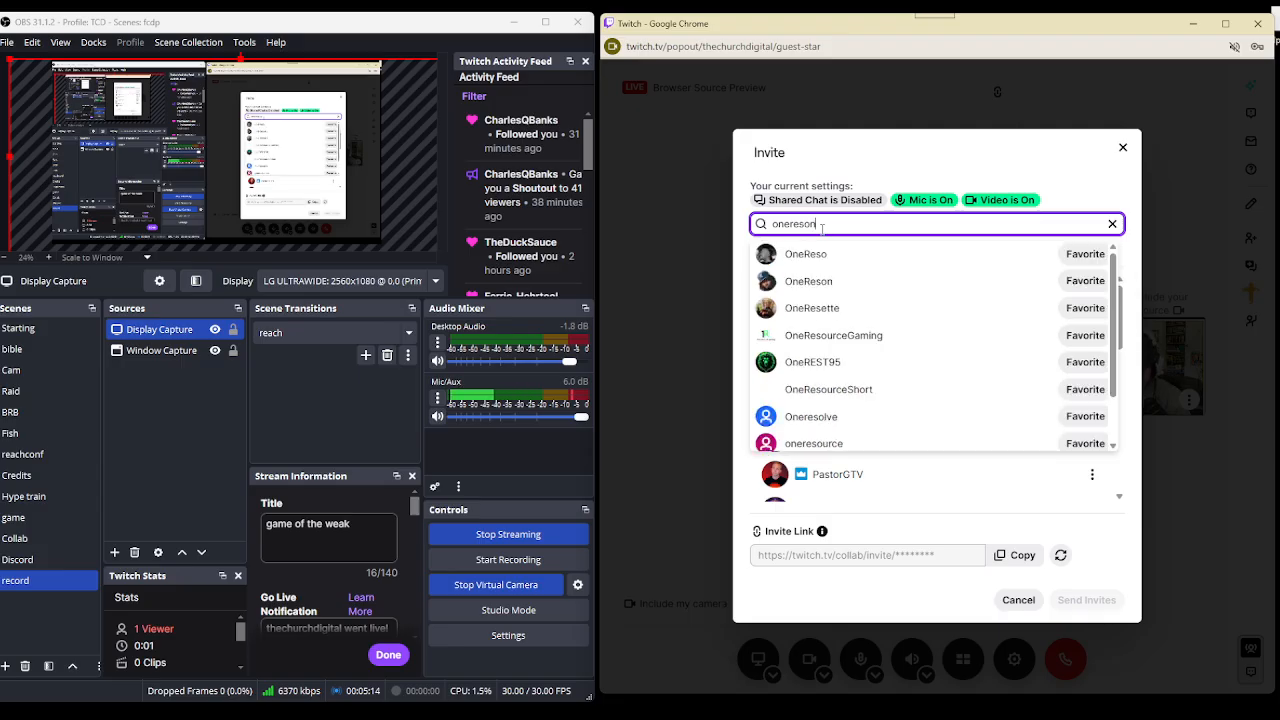
left_click(1088, 256)
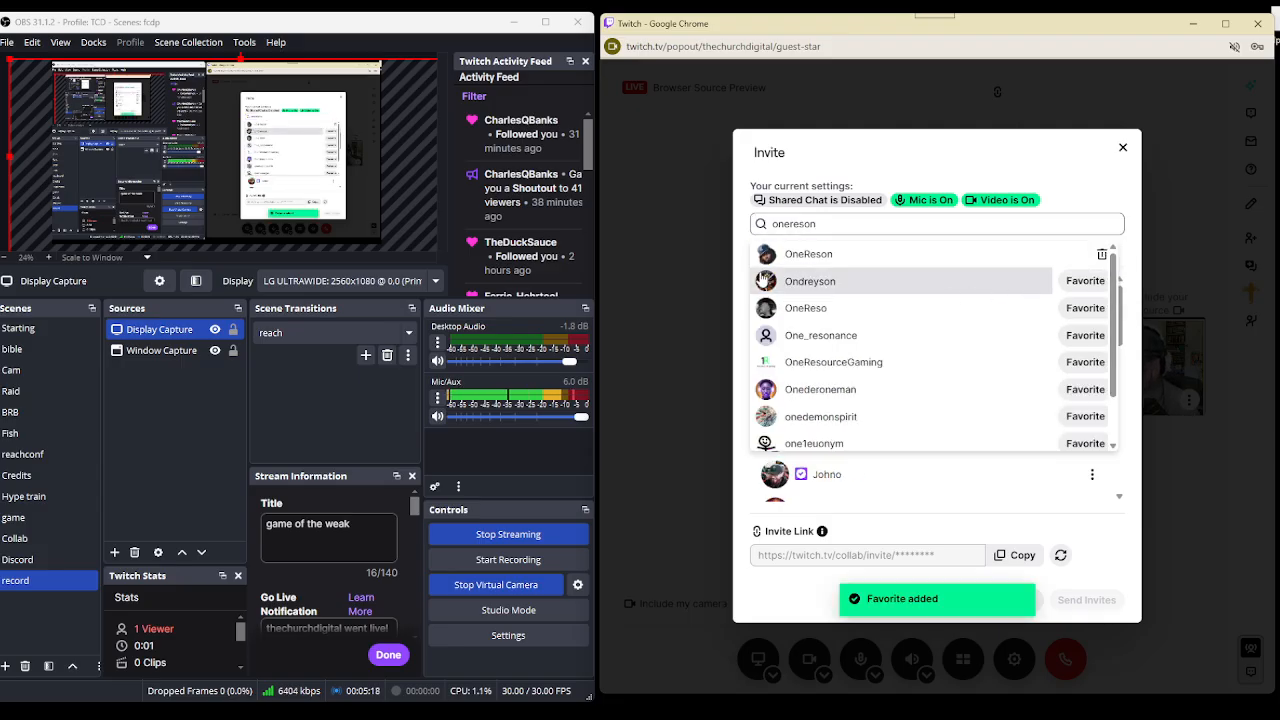
Select OneReson from the favorites as a participant to invite, and close the invitation without sending it
left_click(1100, 182)
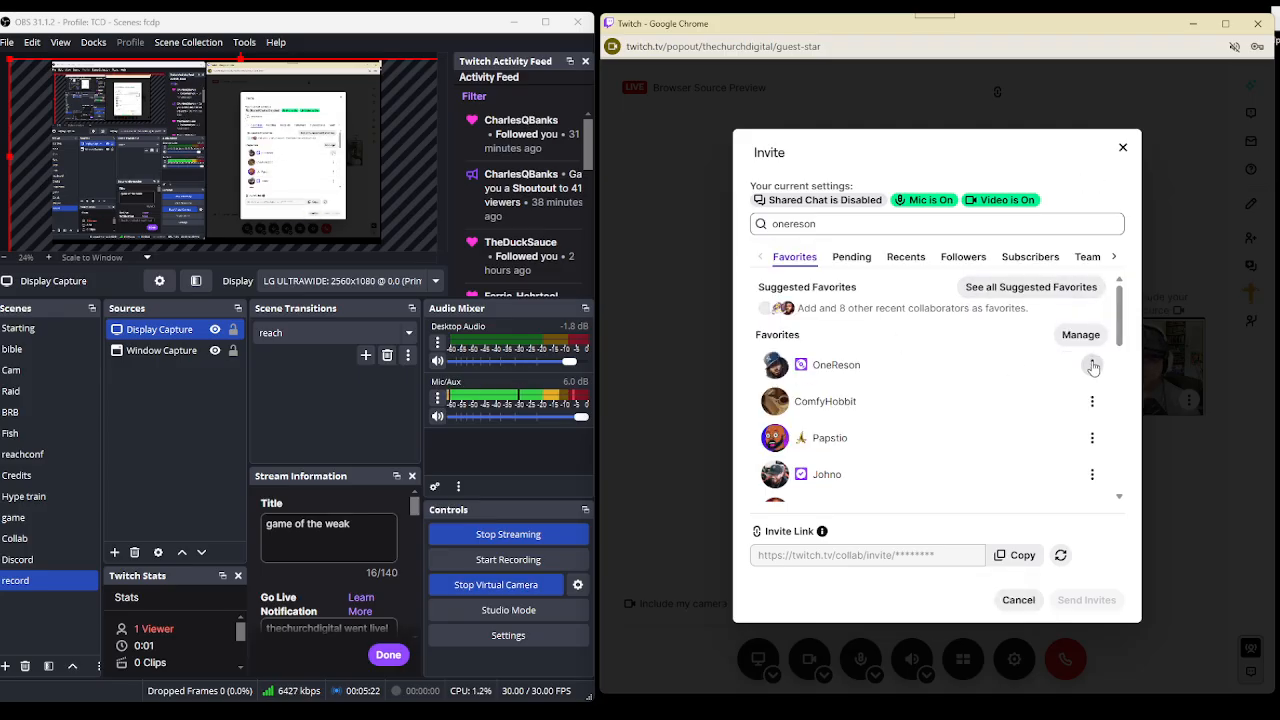
left_click(985, 374)
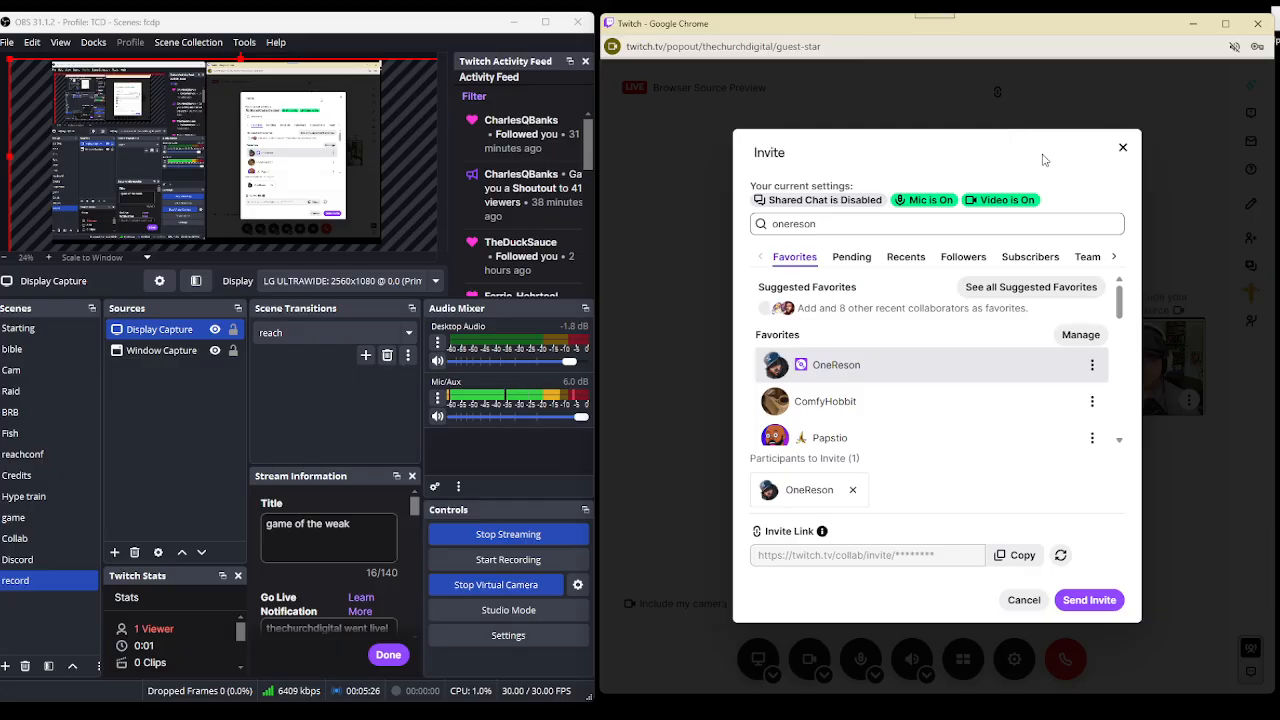
left_click(1123, 149)
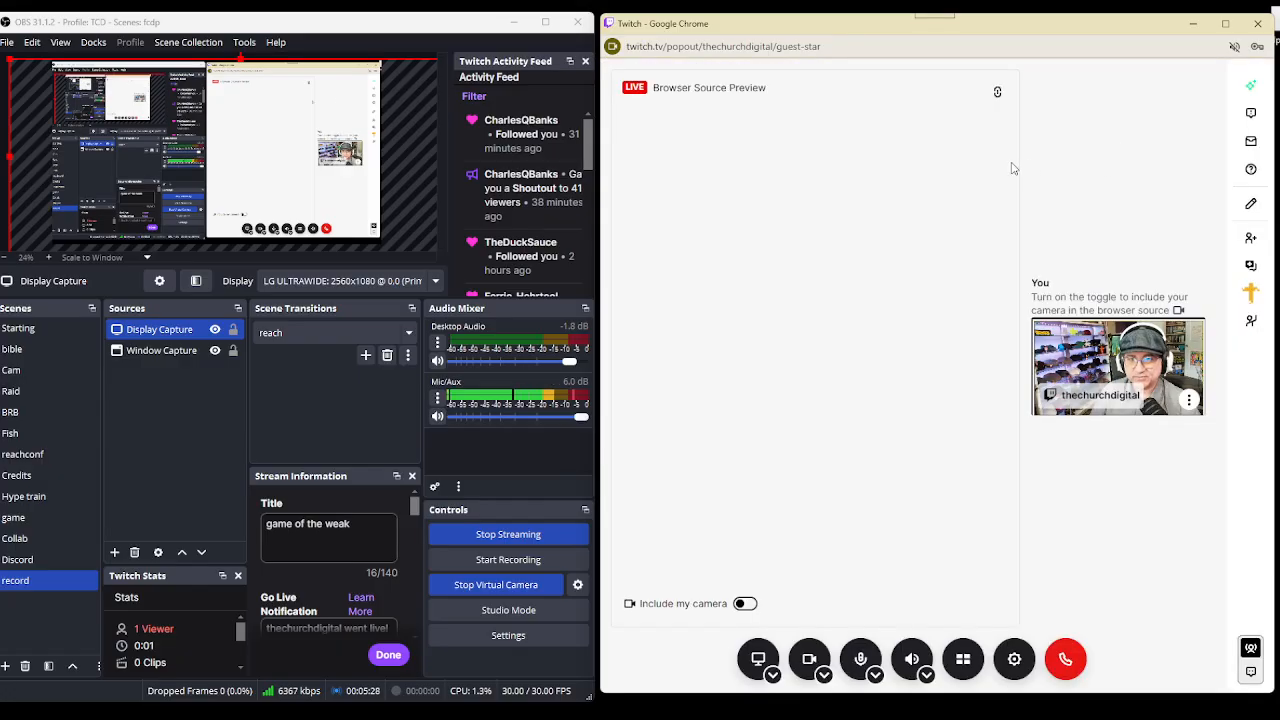